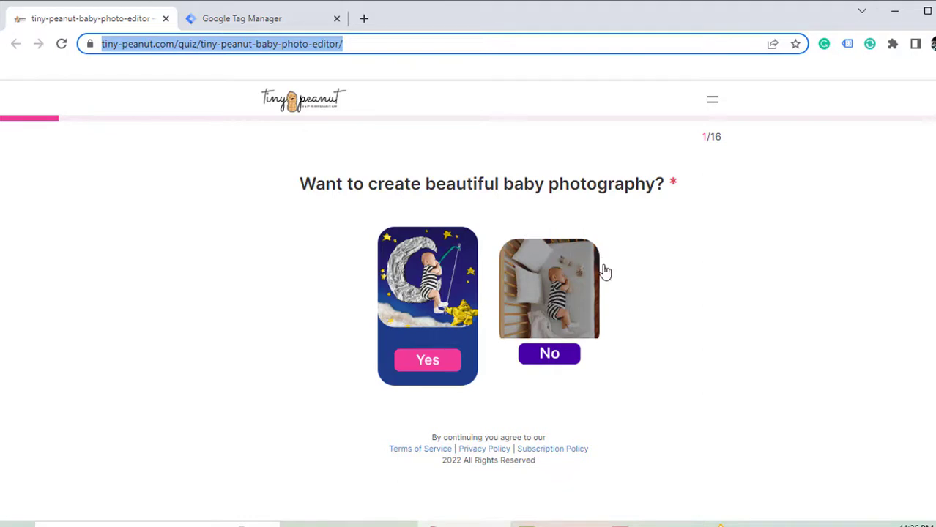
- Answer the opening quiz questions: Yes, who the photos are for, Use Photo Props, Everyday
{"action": "left_click", "coordinate": [439, 368]}
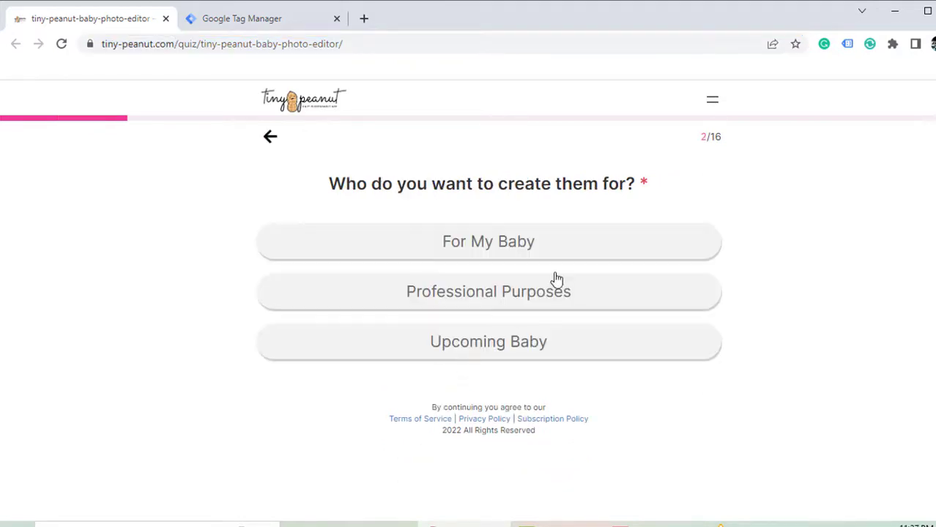
{"action": "left_click", "coordinate": [525, 246]}
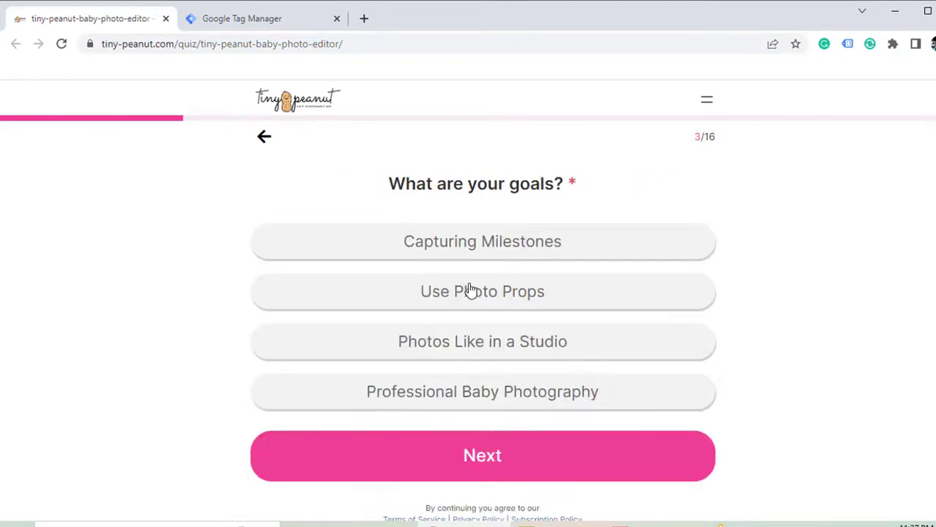
{"action": "left_click", "coordinate": [450, 303]}
{"action": "left_click", "coordinate": [464, 477]}
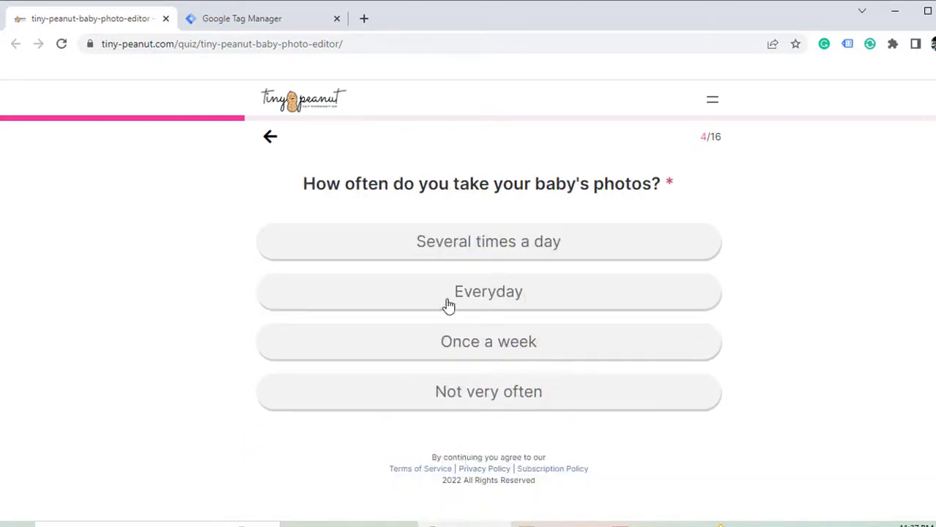
{"action": "left_click", "coordinate": [449, 305]}
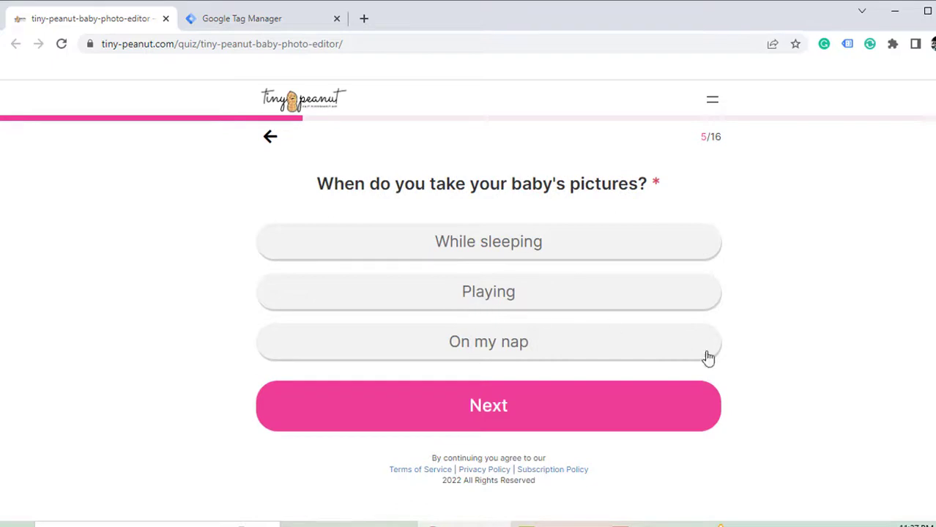
{"action": "left_click", "coordinate": [465, 392]}
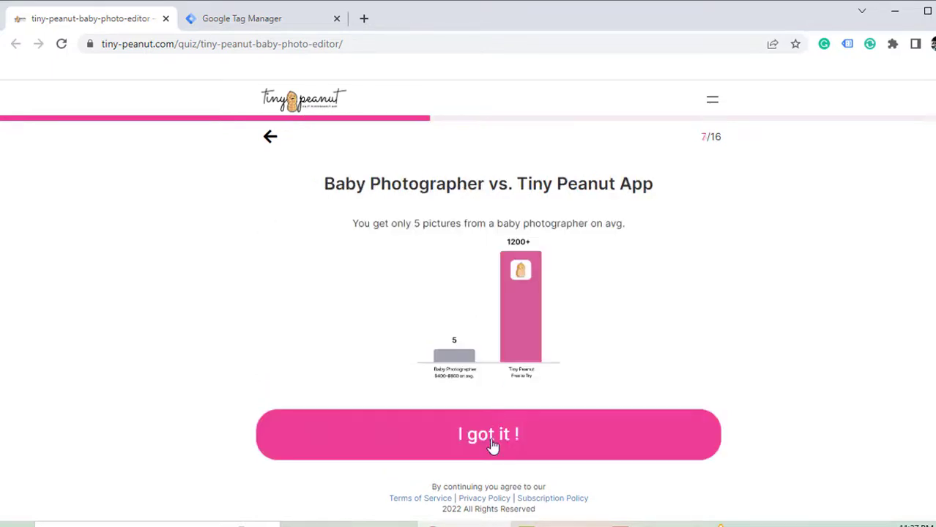
{"action": "left_click", "coordinate": [495, 445]}
- Pick First Bath and Halloween, then reach the 16/16 Email Address field
{"action": "left_click", "coordinate": [504, 265]}
{"action": "scroll", "coordinate": [499, 410], "scroll_direction": "down", "scroll_amount": 2}
{"action": "left_click", "coordinate": [480, 445]}
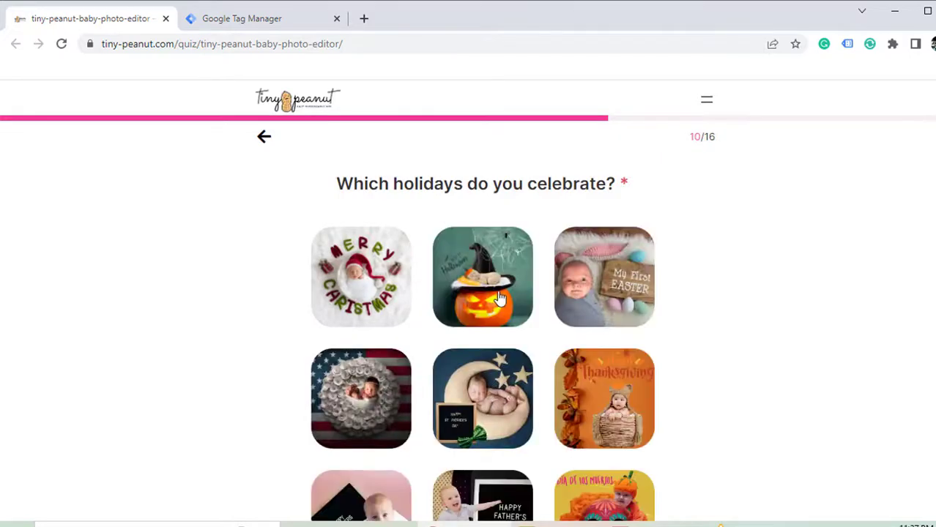
{"action": "left_click", "coordinate": [516, 323]}
{"action": "scroll", "coordinate": [658, 338], "scroll_direction": "down", "scroll_amount": 4}
{"action": "left_click", "coordinate": [485, 459]}
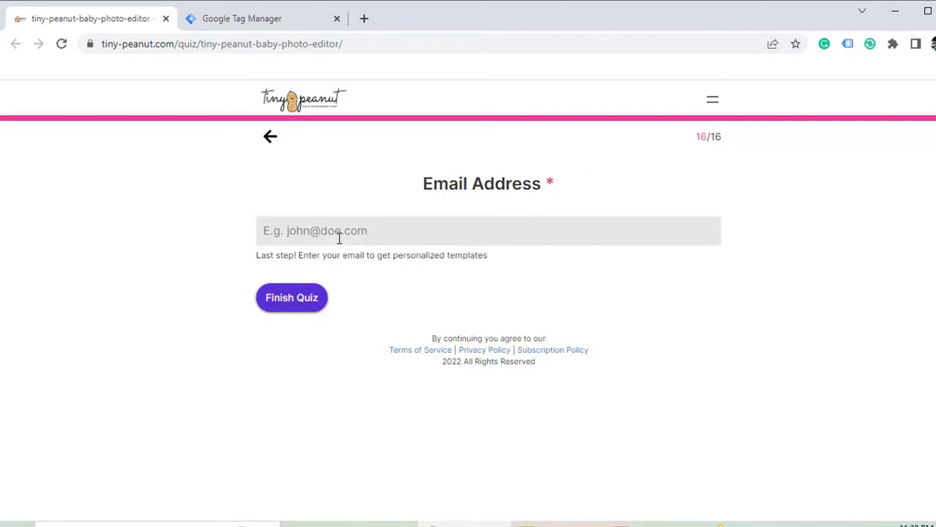
{"action": "left_click", "coordinate": [307, 239]}
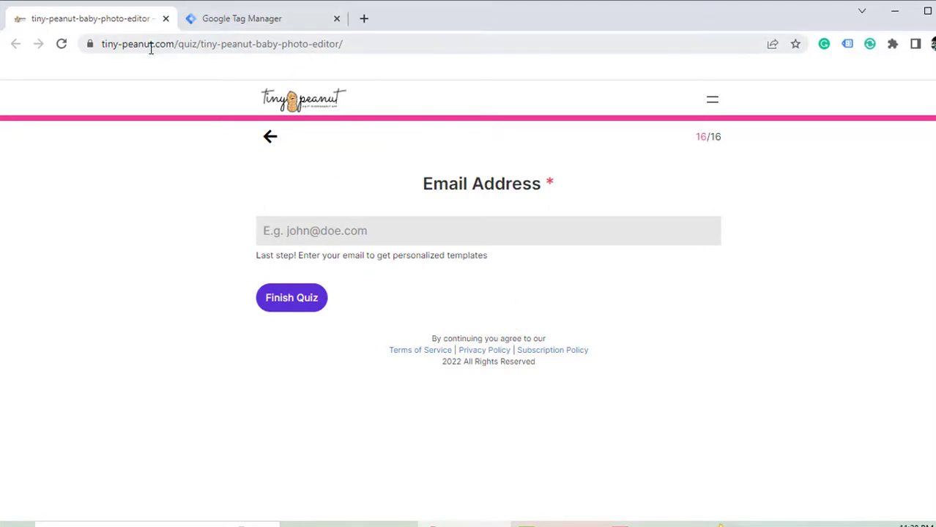
- Start Tag Manager preview mode for the container and connect Tag Assistant to the site
{"action": "left_click", "coordinate": [259, 25]}
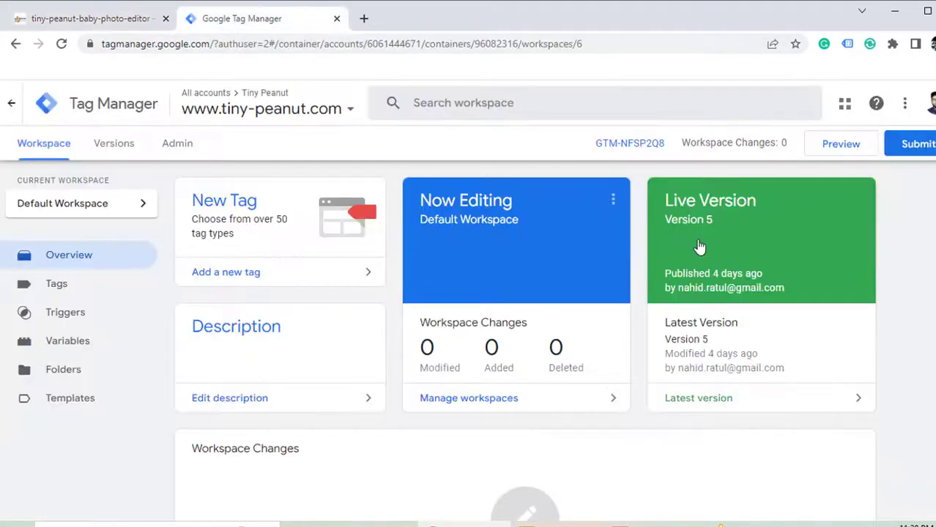
{"action": "left_click", "coordinate": [839, 147]}
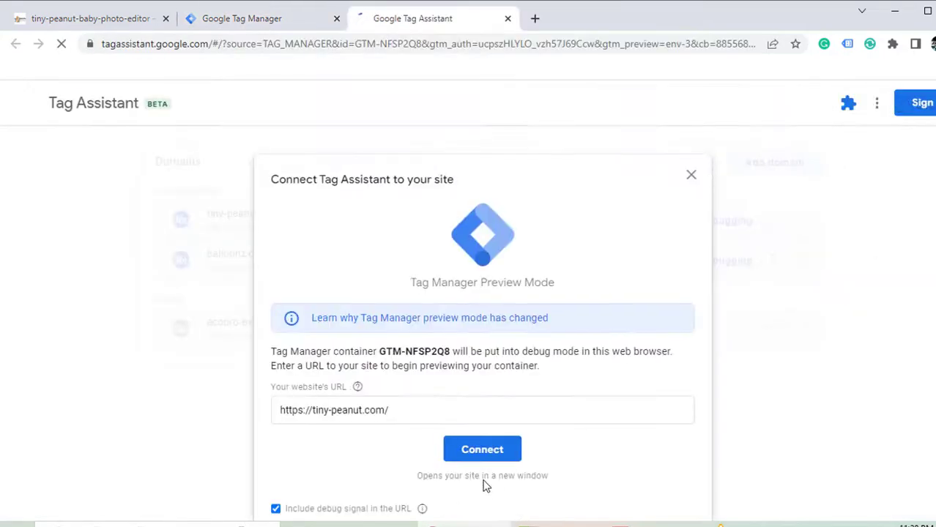
{"action": "left_click", "coordinate": [485, 459]}
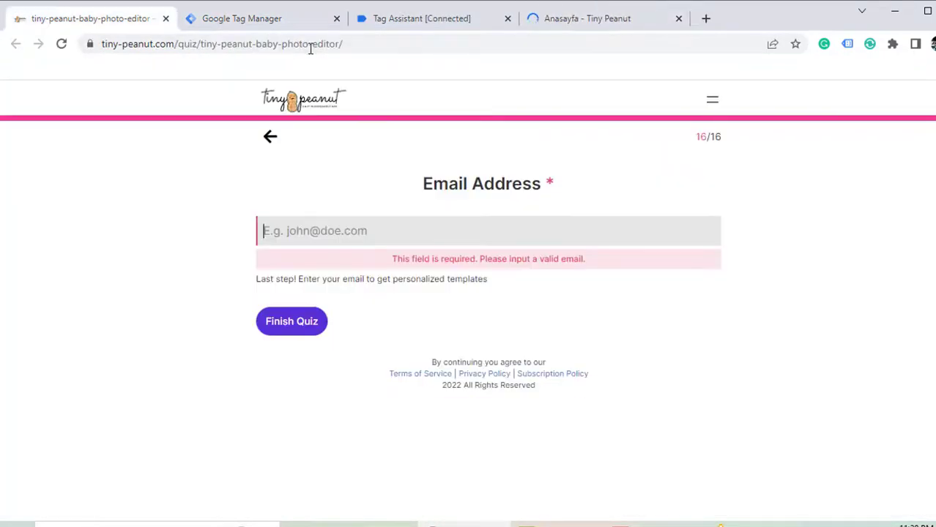
- Load the copied quiz page URL in the debug tab and continue once connected
{"action": "left_click", "coordinate": [354, 44]}
{"action": "right_click", "coordinate": [354, 44]}
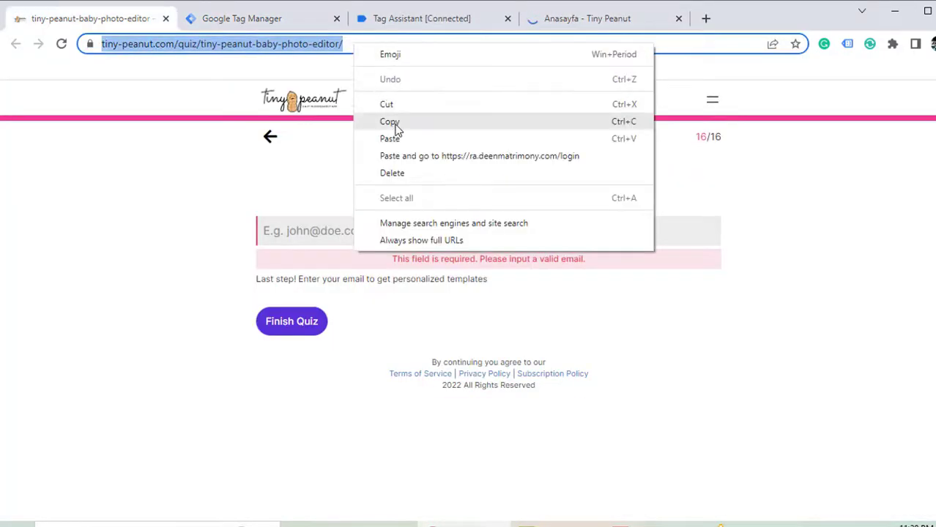
{"action": "left_click", "coordinate": [391, 121]}
{"action": "left_click", "coordinate": [615, 21]}
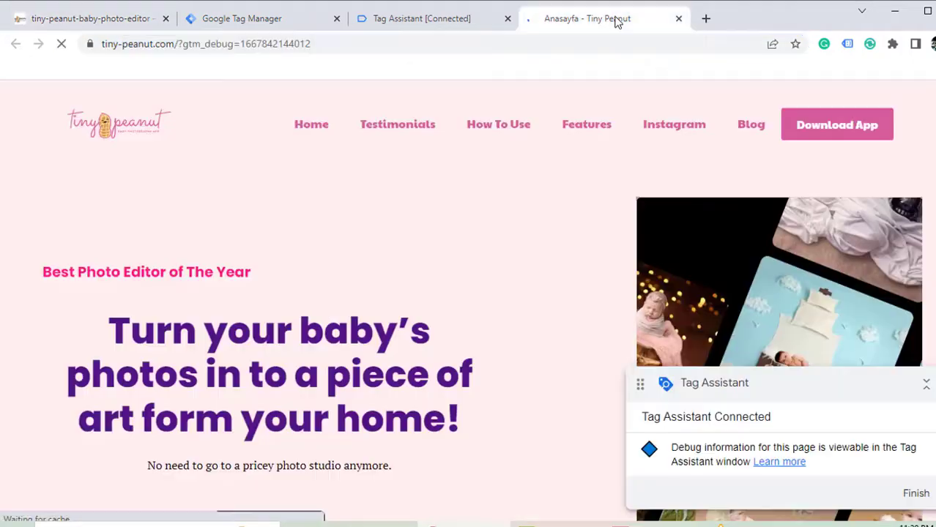
{"action": "left_click", "coordinate": [350, 45]}
{"action": "key", "text": "BackSpace"}
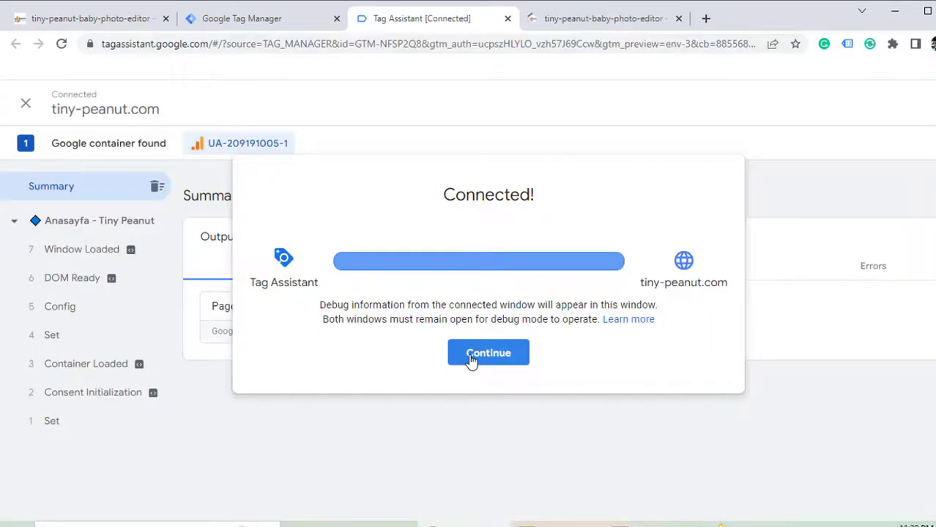
{"action": "left_click", "coordinate": [470, 357]}
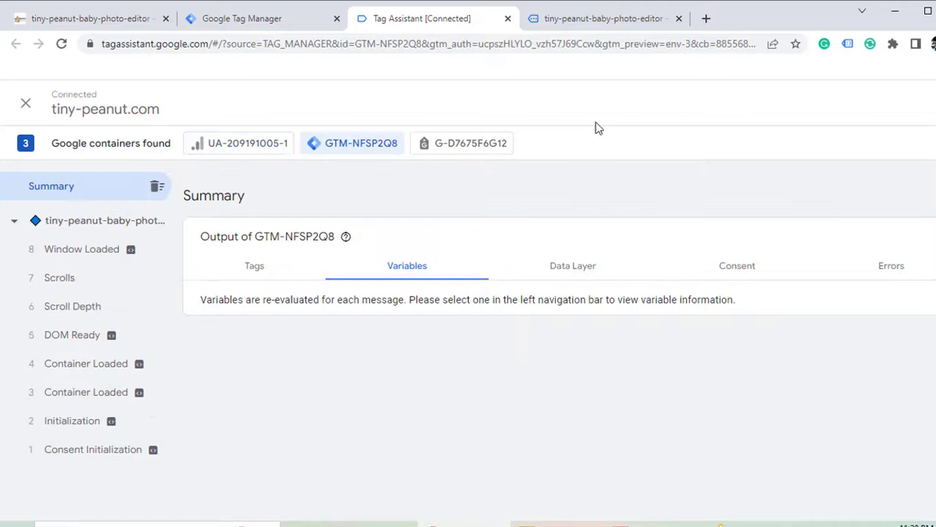
- Answer Yes and For My Baby in the quiz, then inspect the form_start event in Tag Assistant
{"action": "left_click", "coordinate": [591, 21]}
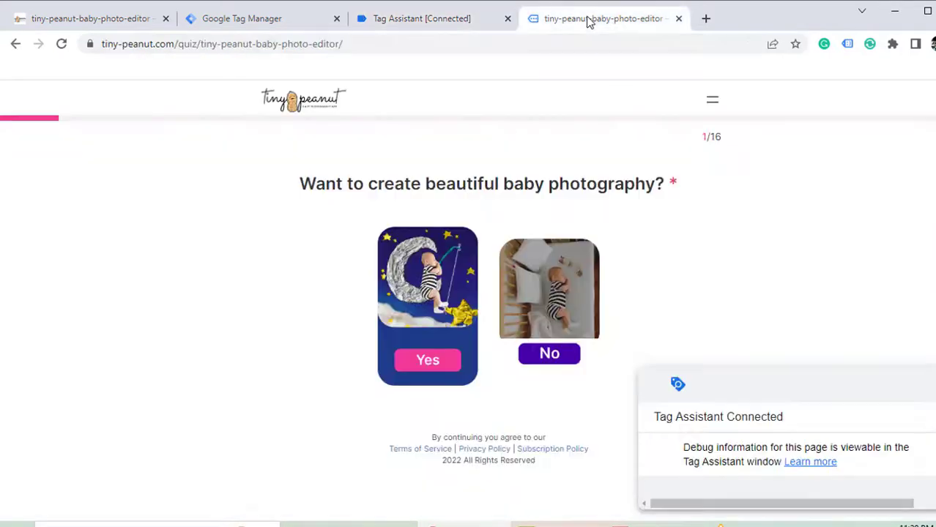
{"action": "left_click", "coordinate": [426, 370]}
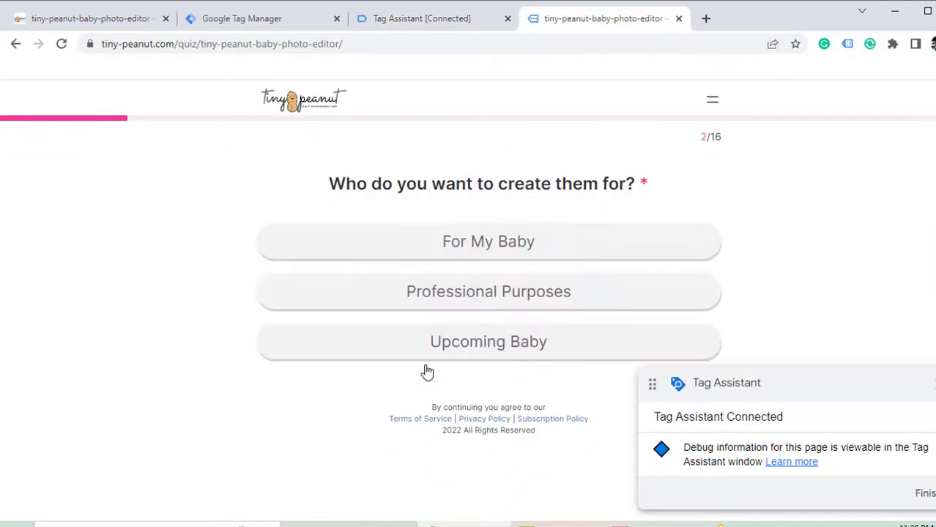
{"action": "left_click", "coordinate": [486, 246]}
{"action": "left_click", "coordinate": [480, 457]}
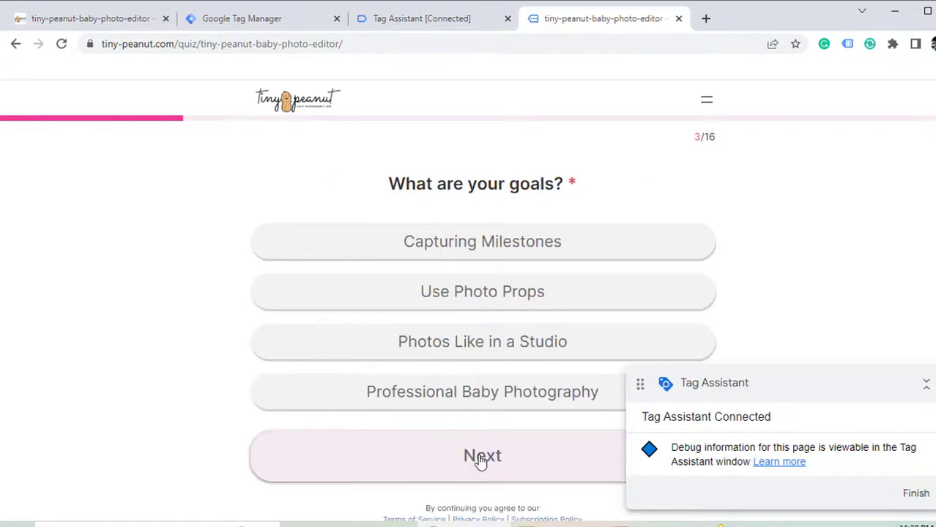
{"action": "left_click", "coordinate": [433, 22]}
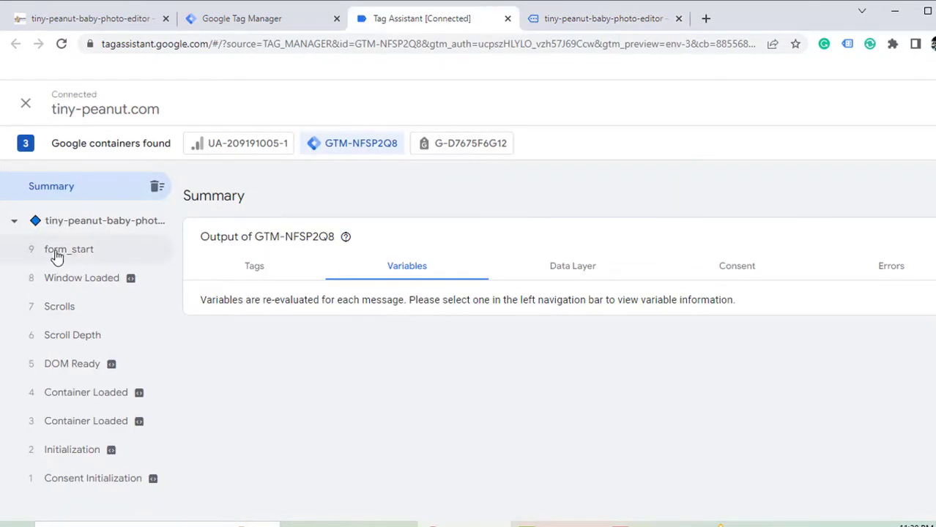
{"action": "left_click", "coordinate": [55, 251]}
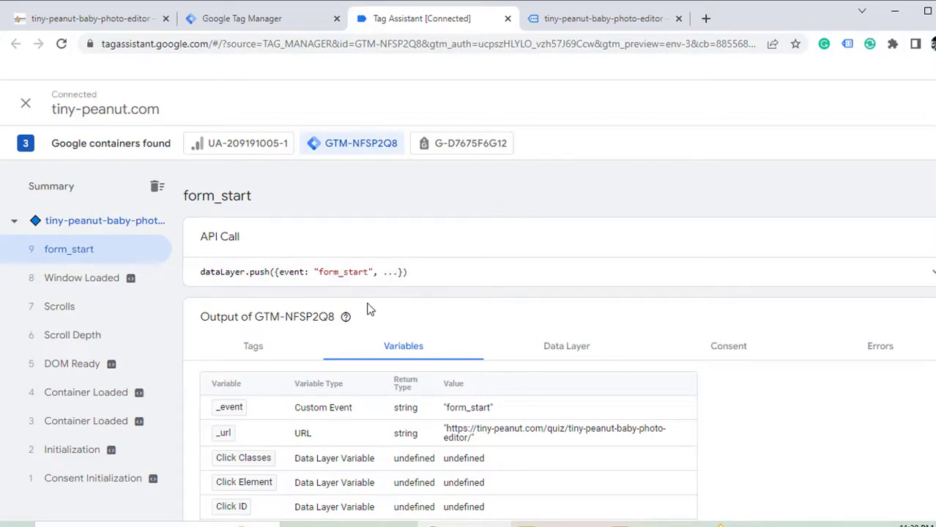
{"action": "left_click", "coordinate": [575, 21]}
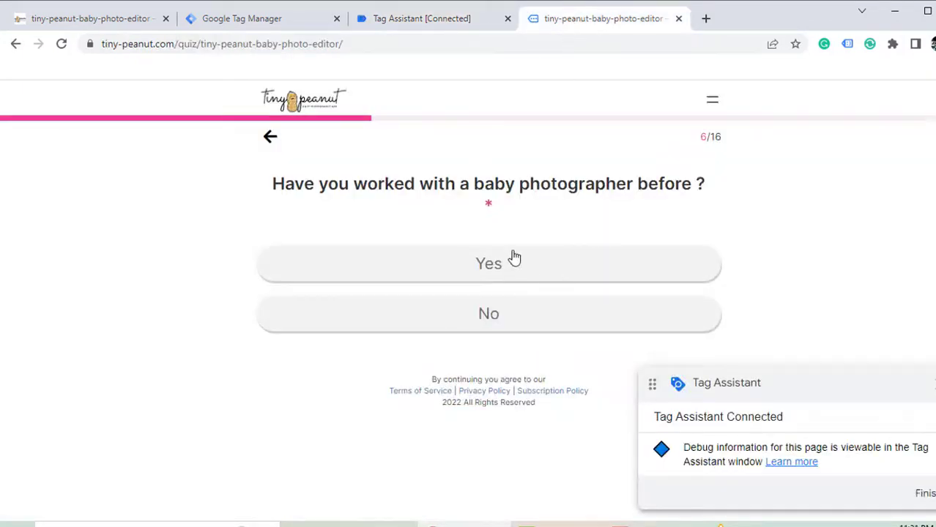
- Answer Yes to the photographer question and Halloween, reaching the Email Address step while checking Tag Assistant
{"action": "left_click", "coordinate": [514, 258]}
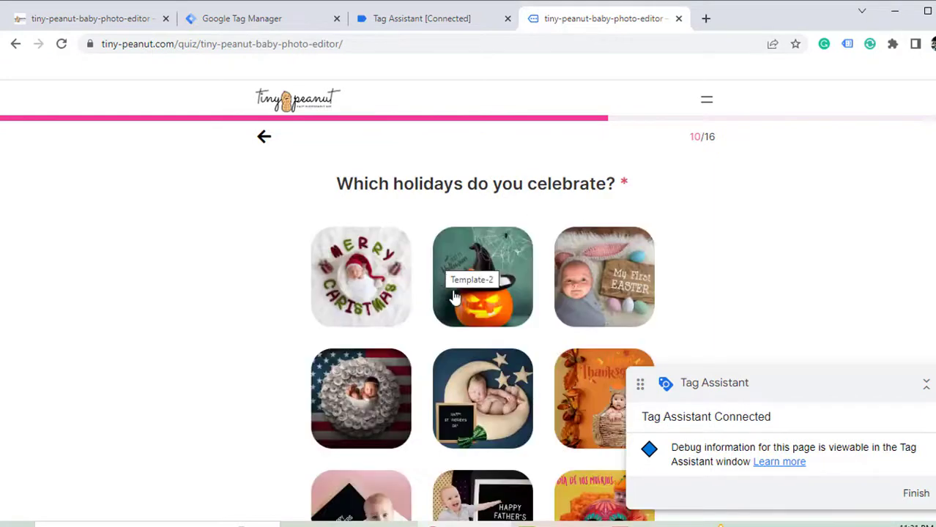
{"action": "left_click", "coordinate": [454, 296]}
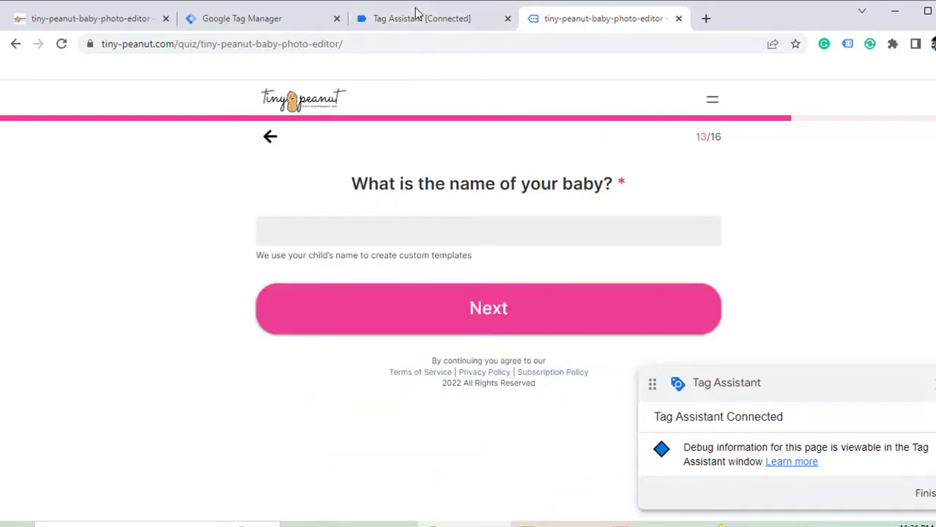
{"action": "left_click", "coordinate": [415, 15]}
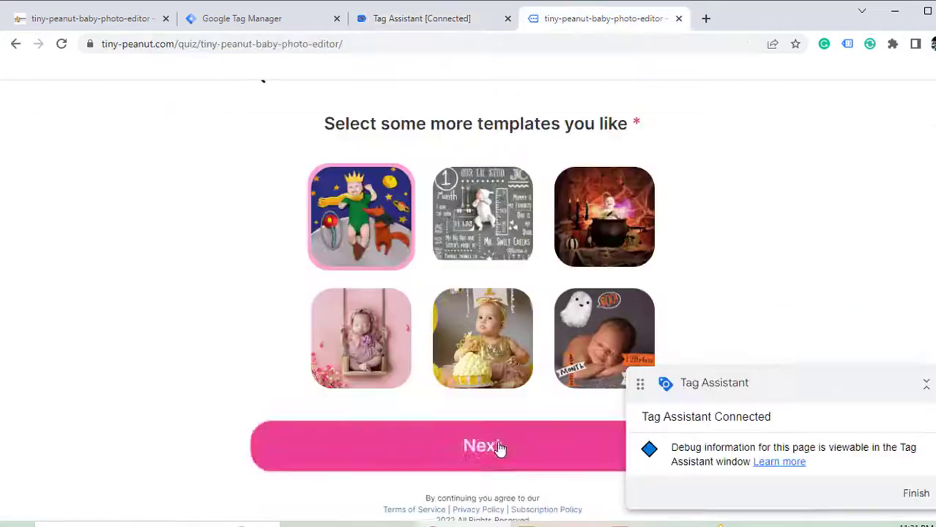
{"action": "left_click", "coordinate": [498, 448]}
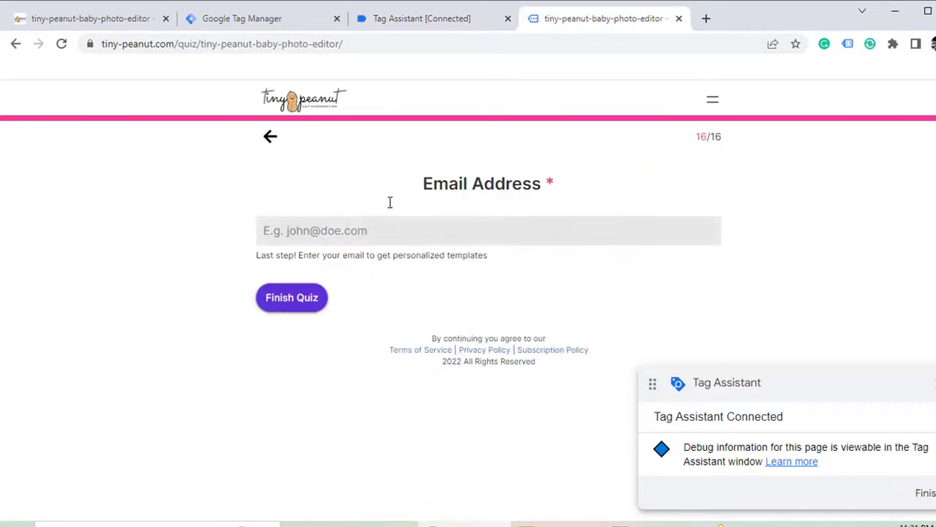
{"action": "left_click", "coordinate": [401, 15]}
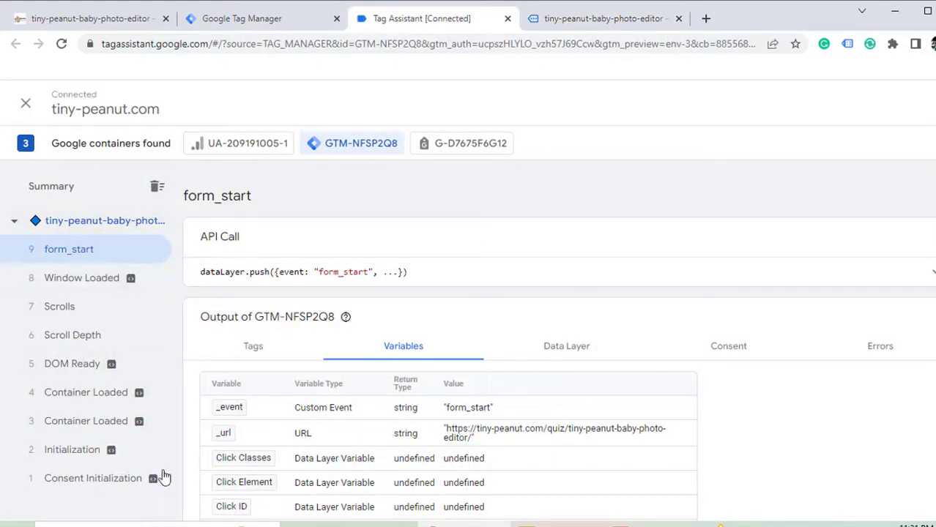
- Paste an email address into the final field and finish the quiz
{"action": "left_click", "coordinate": [623, 22]}
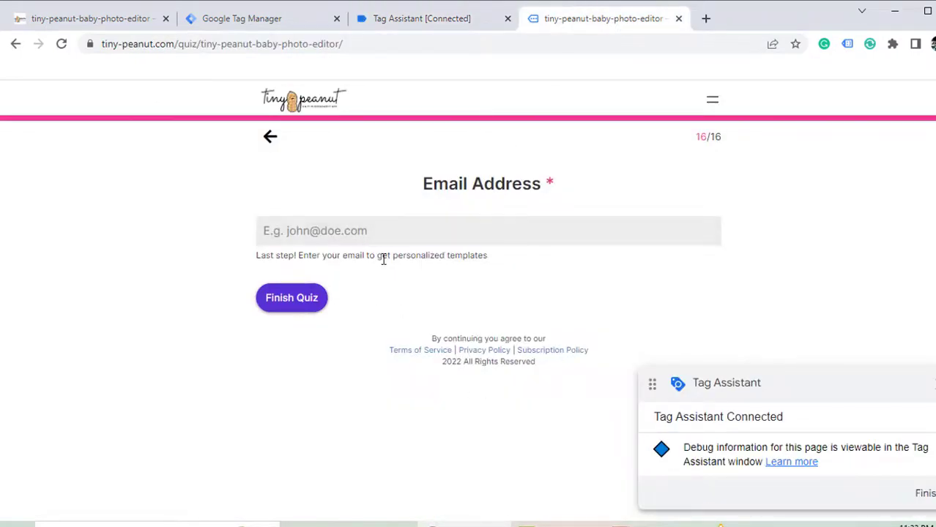
{"action": "left_click", "coordinate": [343, 234]}
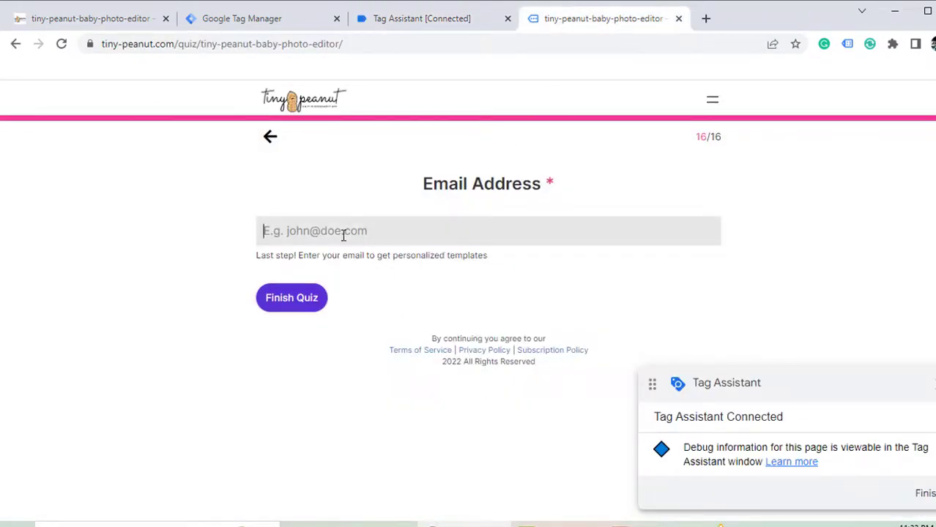
{"action": "key", "text": "ctrl+v"}
{"action": "left_click", "coordinate": [274, 308]}
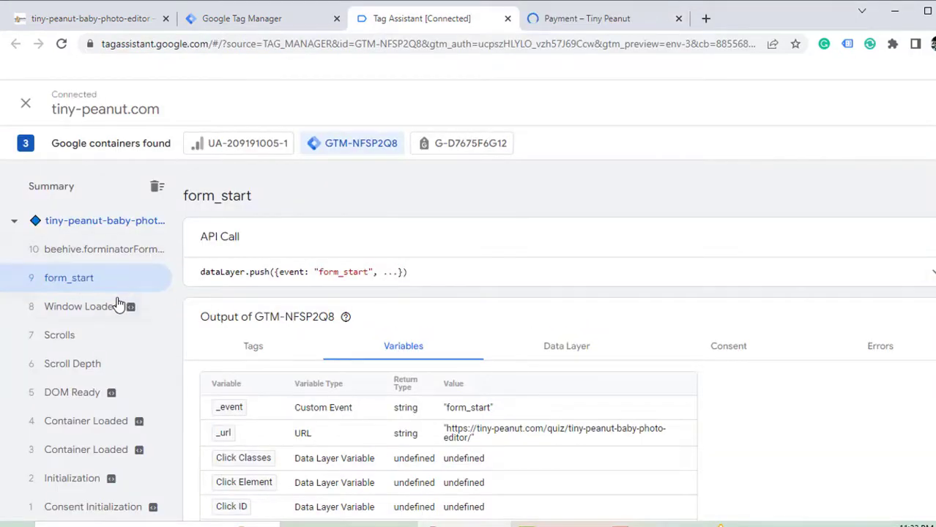
- Open the beehive.forminatorFormSubmit event details and select its event name in the API call
{"action": "left_click", "coordinate": [88, 253]}
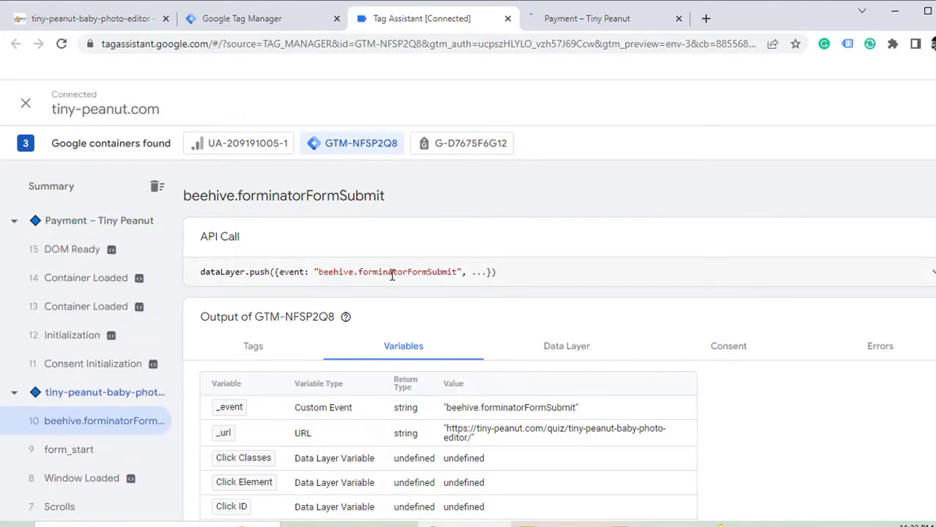
{"action": "left_click_drag", "start_coordinate": [408, 272], "coordinate": [315, 272]}
{"action": "key", "text": "ctrl+c"}
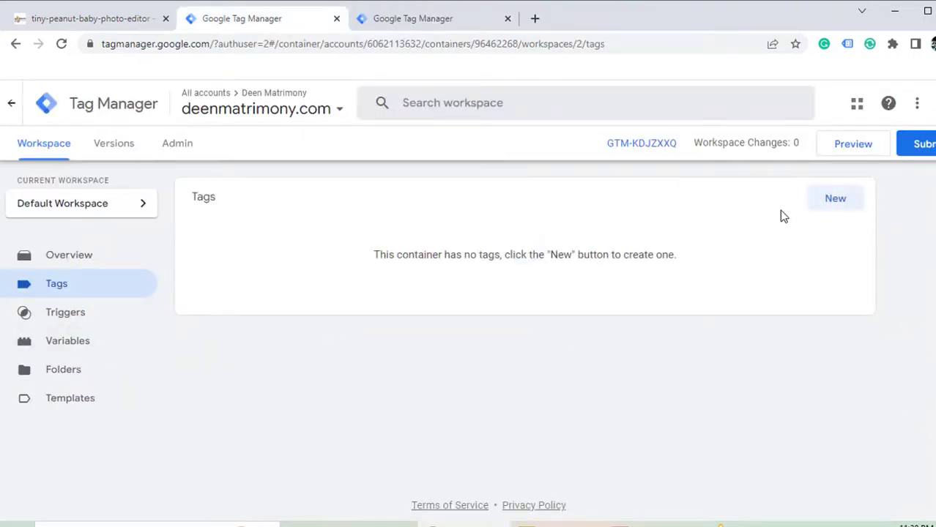
- Create the GA4 Base code GA4 Configuration tag firing on All Pages and save it
{"action": "left_click", "coordinate": [831, 204]}
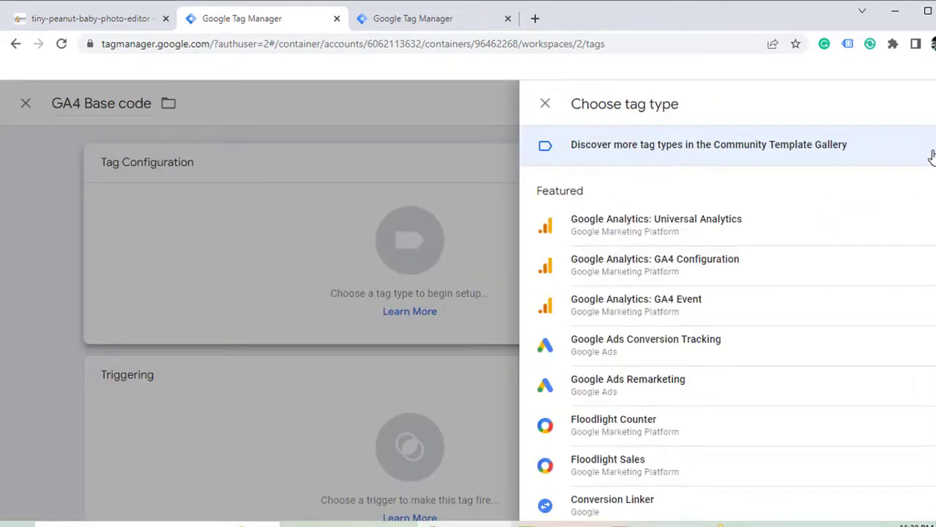
{"action": "left_click", "coordinate": [694, 274]}
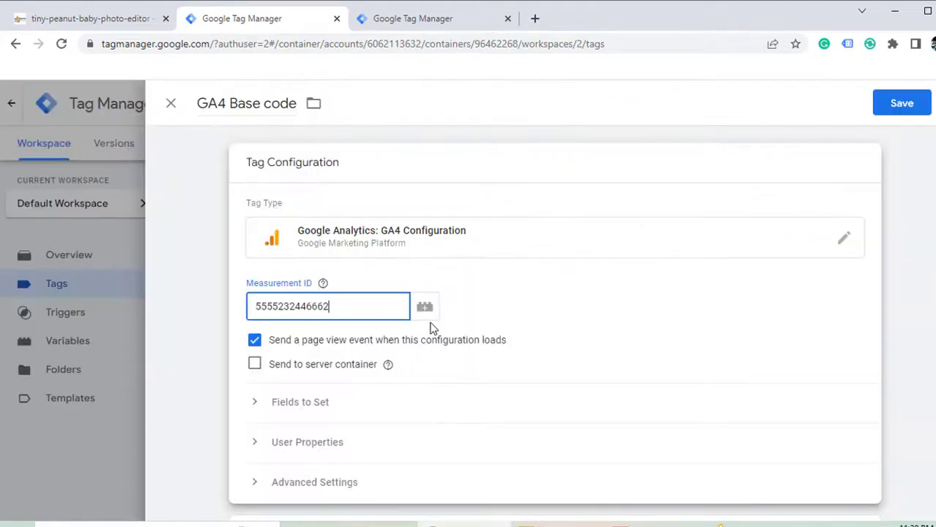
{"action": "scroll", "coordinate": [612, 359], "scroll_direction": "down", "scroll_amount": 3}
{"action": "scroll", "coordinate": [724, 341], "scroll_direction": "up", "scroll_amount": 3}
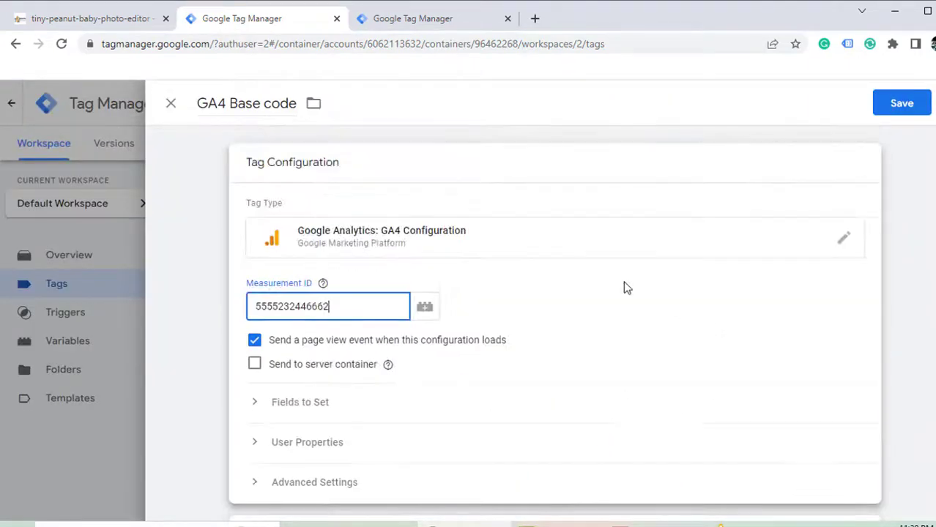
{"action": "scroll", "coordinate": [623, 286], "scroll_direction": "down", "scroll_amount": 3}
{"action": "left_click", "coordinate": [867, 330]}
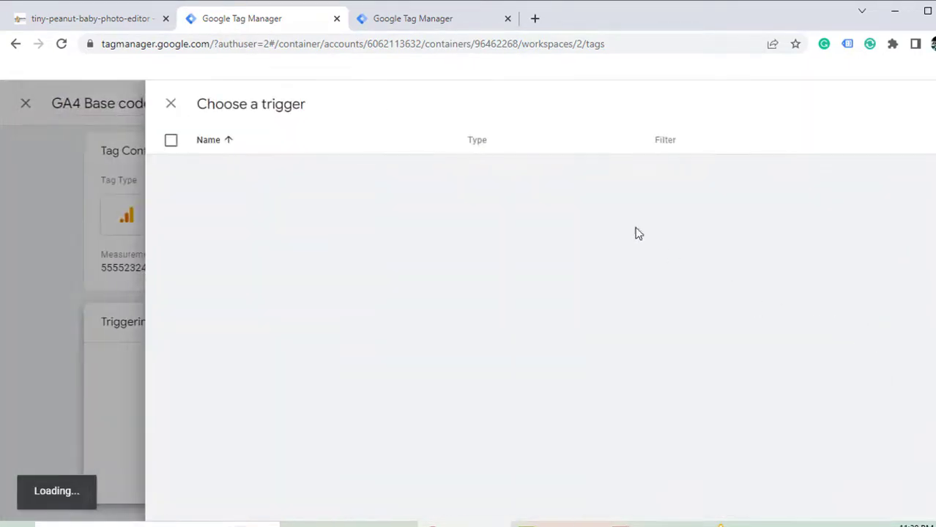
{"action": "left_click", "coordinate": [904, 108]}
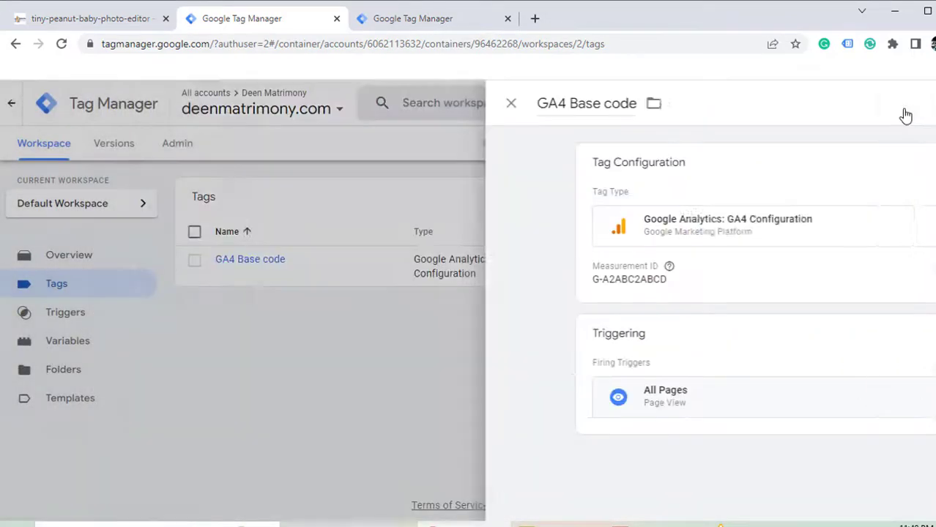
- Submit and publish a new container version with the GA4 Base code tag
{"action": "left_click", "coordinate": [924, 143]}
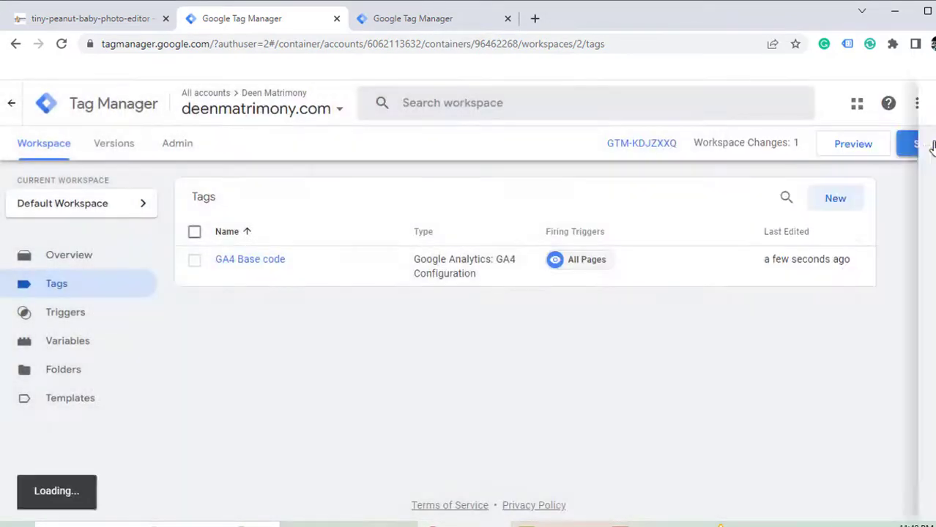
{"action": "left_click", "coordinate": [913, 108]}
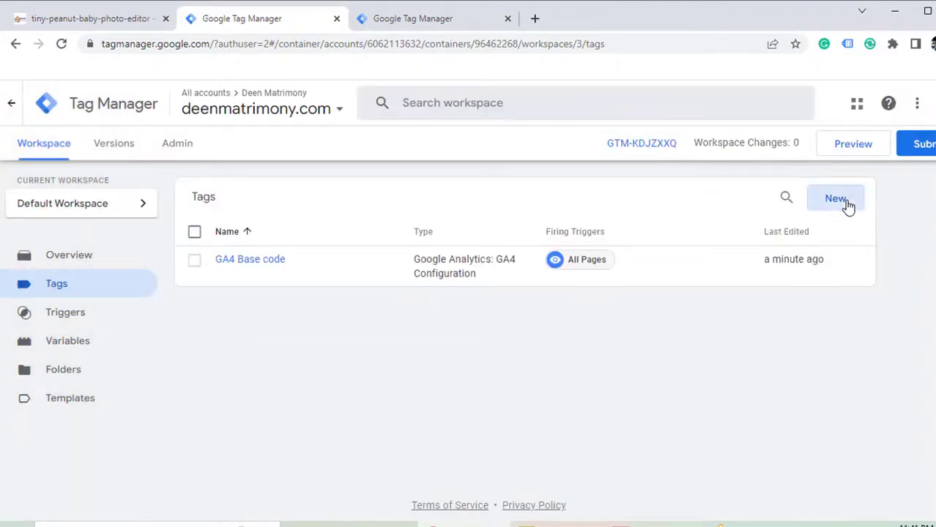
{"action": "left_click", "coordinate": [835, 198]}
- Name the new tag 'Quiz form Submit', make it a GA4 Event tag linked to GA4 Base code
{"action": "left_click", "coordinate": [281, 103]}
{"action": "type", "text": "Quiz form Sumit"}
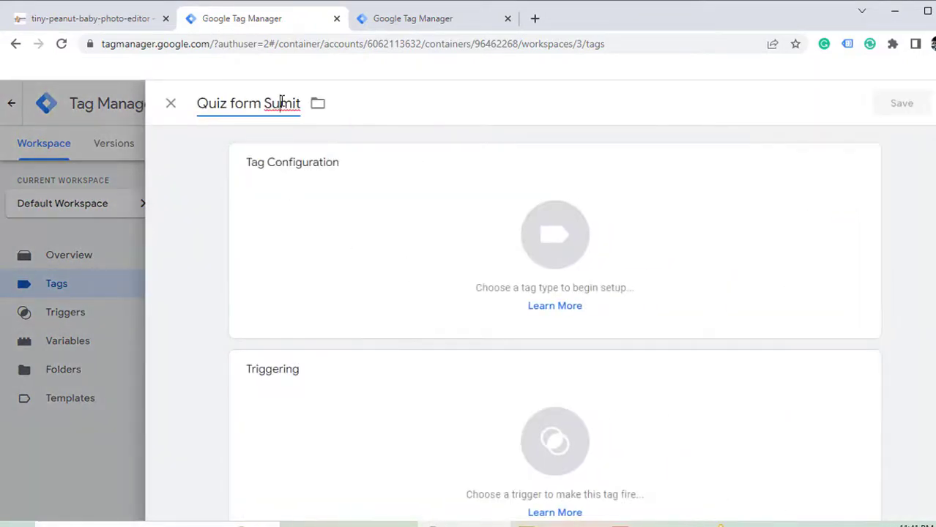
{"action": "type", "text": "b"}
{"action": "left_click", "coordinate": [858, 166]}
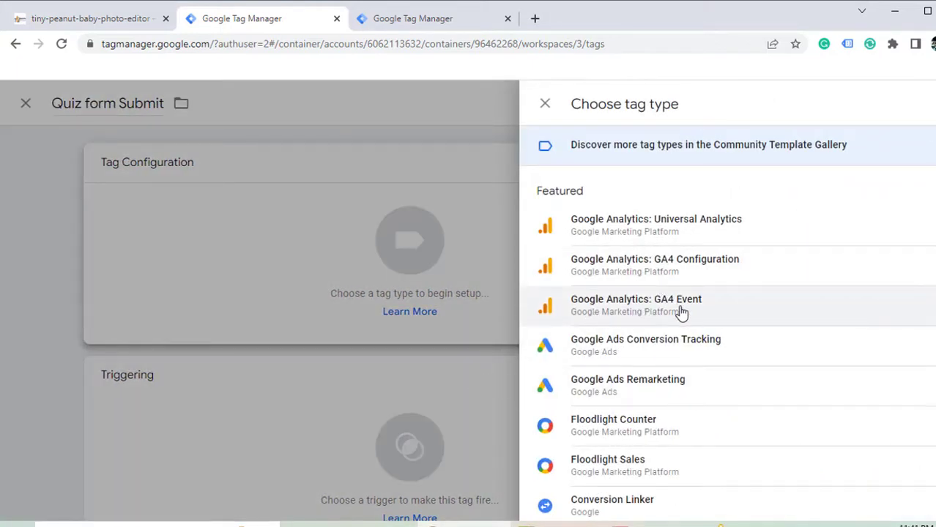
{"action": "left_click", "coordinate": [681, 312]}
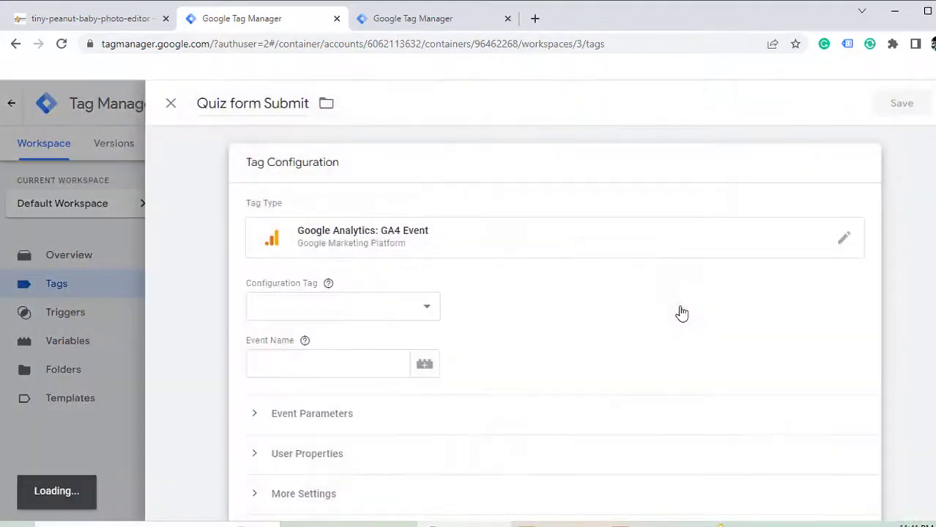
{"action": "left_click", "coordinate": [430, 311]}
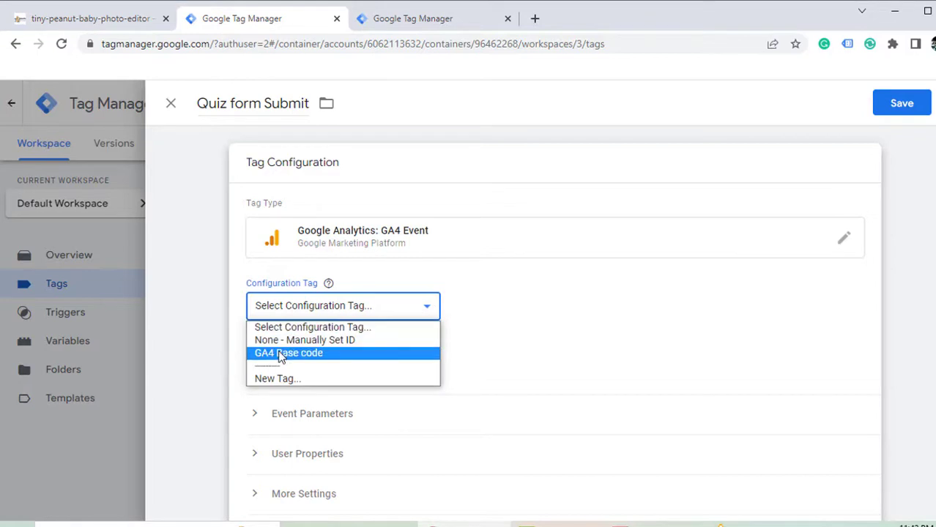
{"action": "left_click", "coordinate": [281, 353]}
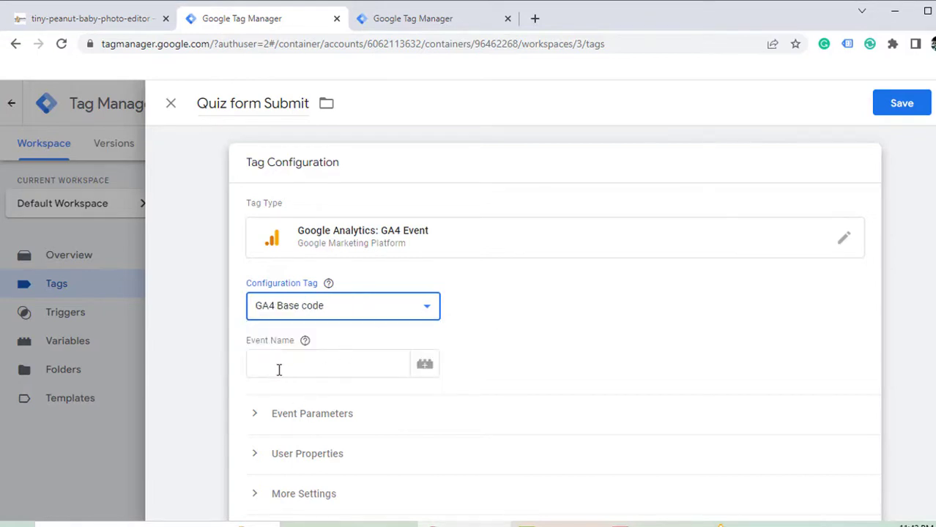
- Fill in the event name and add a quiz_form_submit event parameter with a variable value
{"action": "left_click", "coordinate": [278, 369]}
{"action": "type", "text": "quiz_form"}
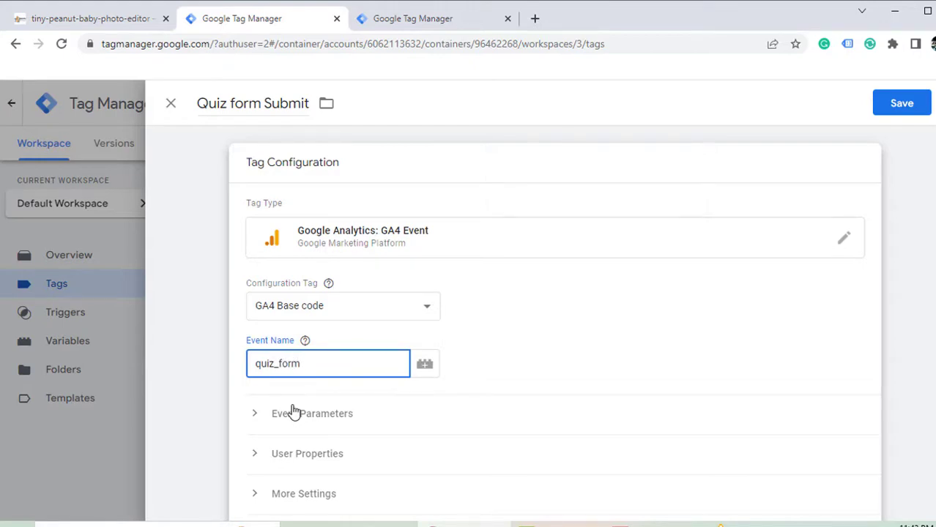
{"action": "left_click", "coordinate": [313, 353]}
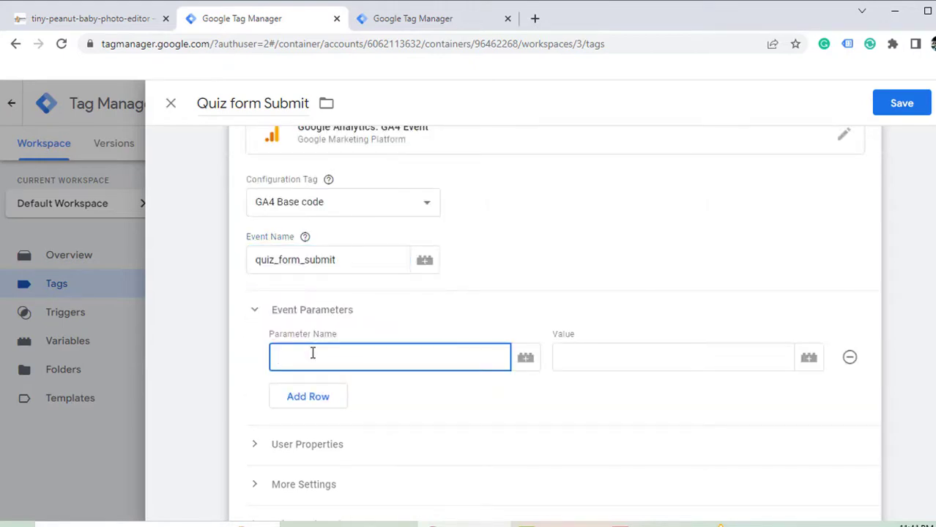
{"action": "type", "text": "quiz_form_submit"}
{"action": "left_click", "coordinate": [580, 364]}
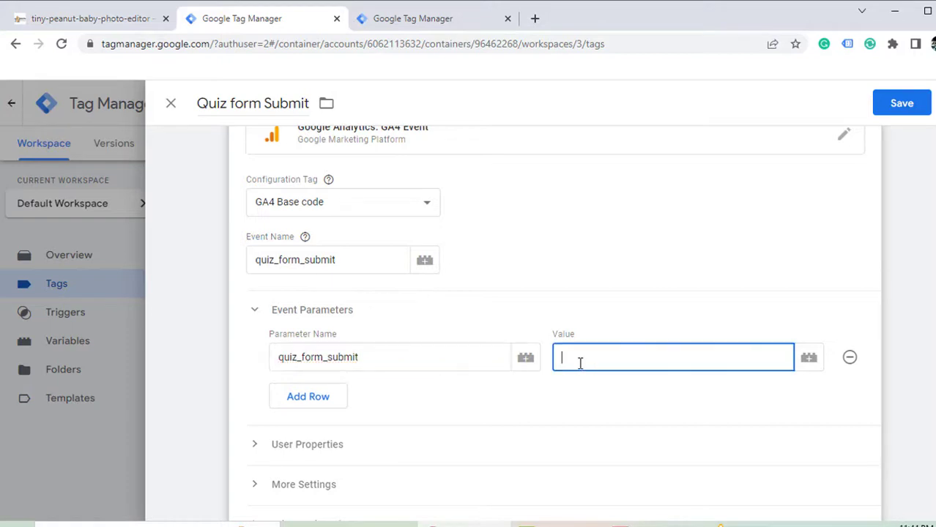
{"action": "left_click", "coordinate": [805, 363]}
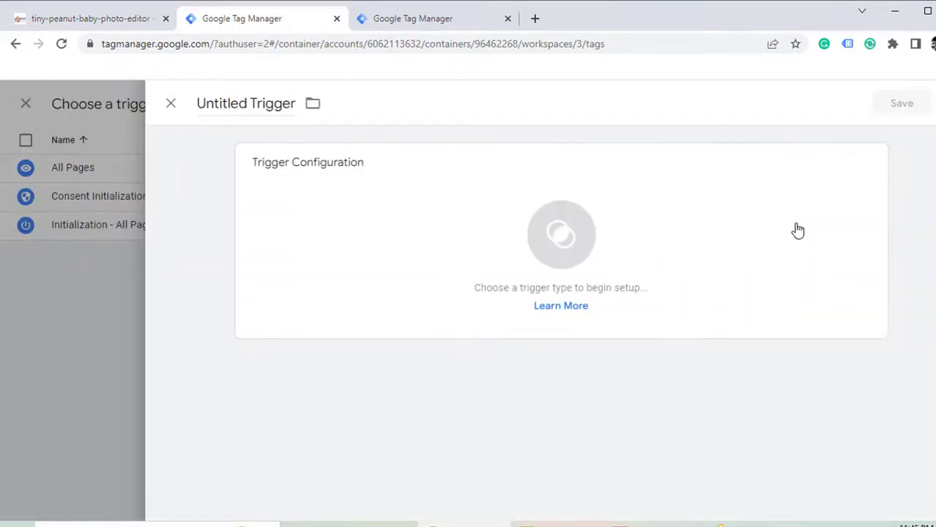
- Name the trigger 'Quiz form trigeer' and make it a Custom Event trigger
{"action": "left_click", "coordinate": [296, 102]}
{"action": "key", "text": "BackSpace"}
{"action": "key", "text": "BackSpace"}
{"action": "key", "text": "BackSpace"}
{"action": "key", "text": "BackSpace"}
{"action": "key", "text": "BackSpace"}
{"action": "key", "text": "BackSpace"}
{"action": "key", "text": "BackSpace"}
{"action": "key", "text": "BackSpace"}
{"action": "key", "text": "BackSpace"}
{"action": "key", "text": "BackSpace"}
{"action": "key", "text": "BackSpace"}
{"action": "key", "text": "BackSpace"}
{"action": "key", "text": "BackSpace"}
{"action": "key", "text": "BackSpace"}
{"action": "key", "text": "BackSpace"}
{"action": "key", "text": "BackSpace"}
{"action": "type", "text": "Quiz form trigeer"}
{"action": "left_click", "coordinate": [867, 167]}
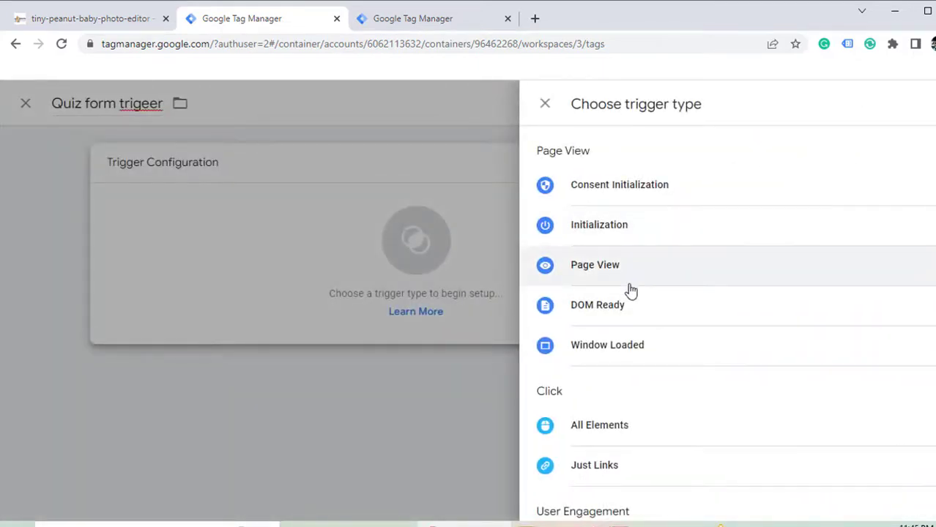
{"action": "scroll", "coordinate": [629, 308], "scroll_direction": "down", "scroll_amount": 3}
{"action": "scroll", "coordinate": [630, 395], "scroll_direction": "up", "scroll_amount": 3}
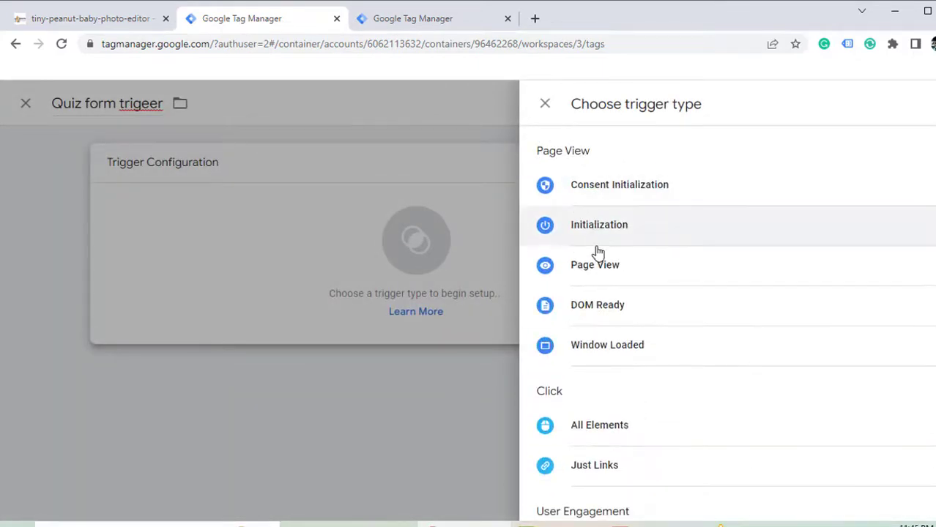
{"action": "scroll", "coordinate": [599, 253], "scroll_direction": "down", "scroll_amount": 5}
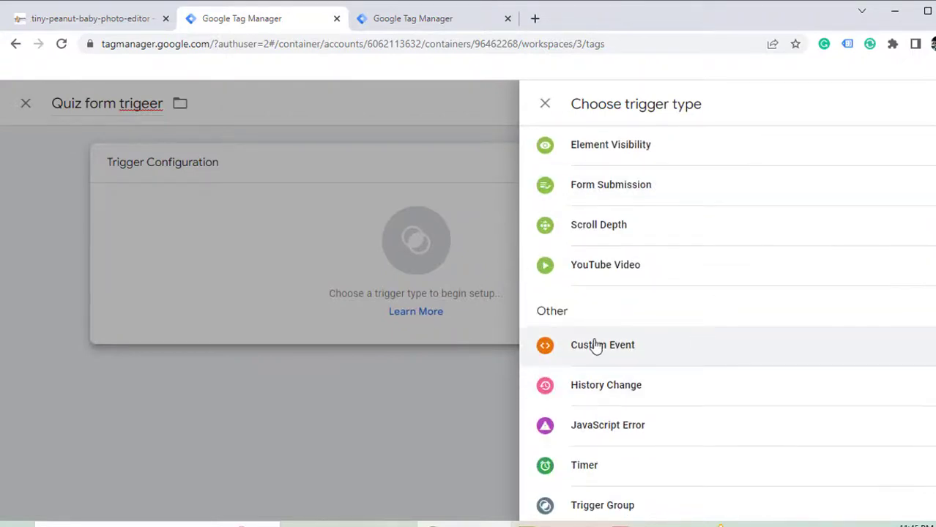
{"action": "left_click", "coordinate": [596, 347]}
- Fire on some custom events, event name beehive.forminatorFormSubmit, with the contains operator
{"action": "left_click", "coordinate": [381, 377]}
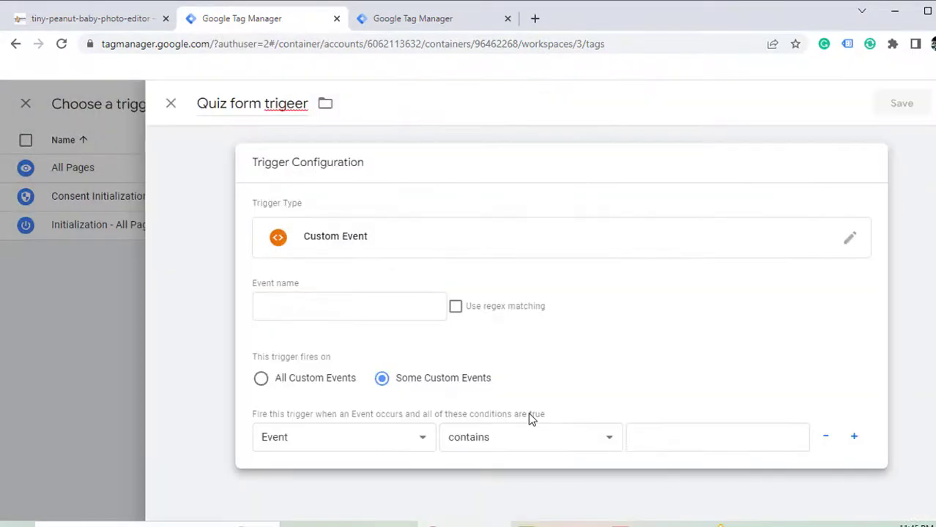
{"action": "left_click", "coordinate": [337, 308]}
{"action": "key", "text": "ctrl+v"}
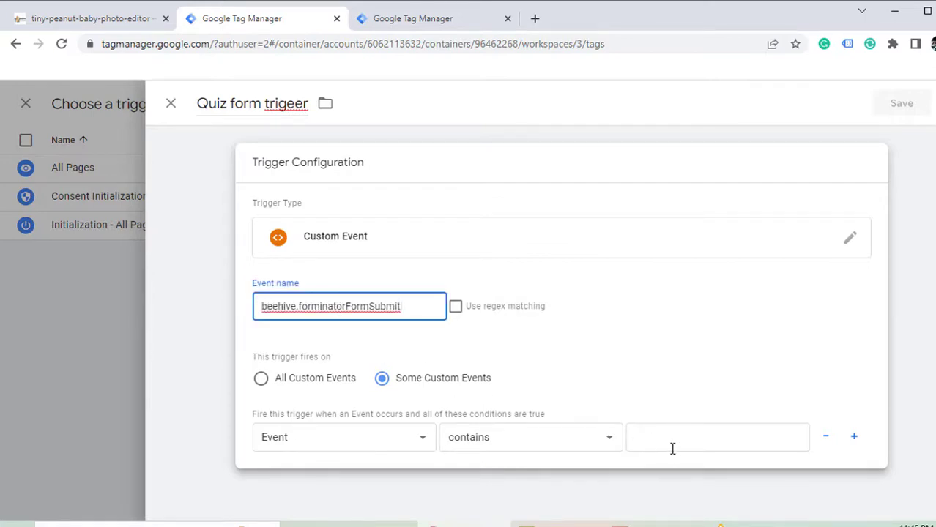
{"action": "left_click", "coordinate": [606, 439]}
{"action": "left_click", "coordinate": [606, 443]}
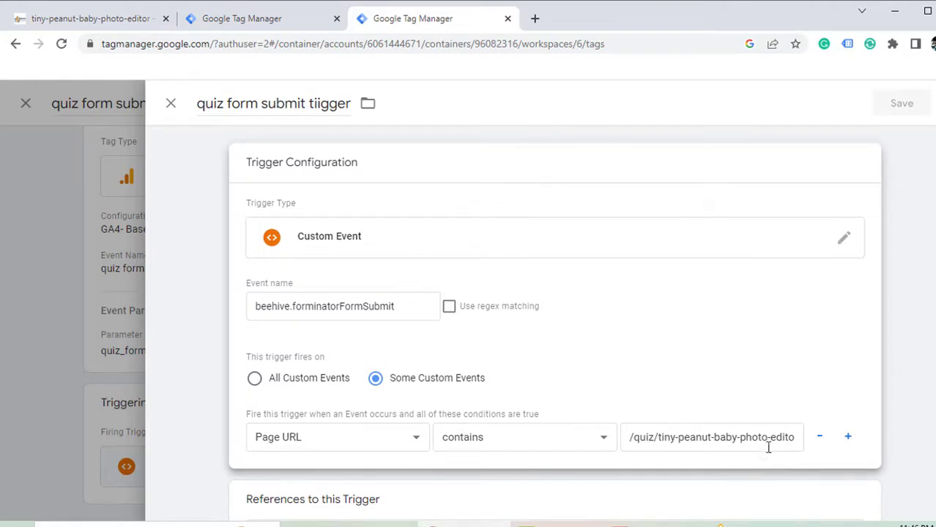
{"action": "scroll", "coordinate": [634, 401], "scroll_direction": "down", "scroll_amount": 1}
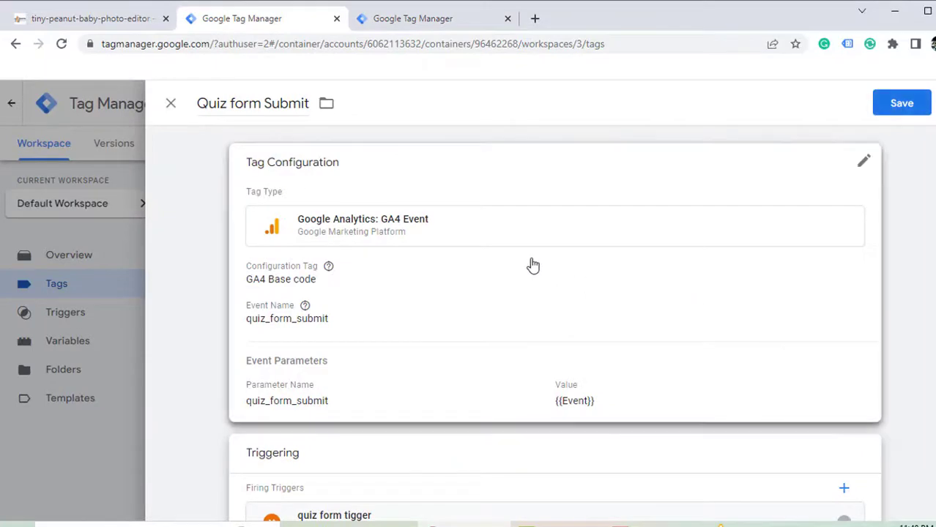
- Save the Quiz form Submit tag, publish it as version 'Quiz form sumit', and start preview
{"action": "scroll", "coordinate": [533, 265], "scroll_direction": "down", "scroll_amount": 1}
{"action": "scroll", "coordinate": [533, 265], "scroll_direction": "up", "scroll_amount": 1}
{"action": "left_click", "coordinate": [898, 107]}
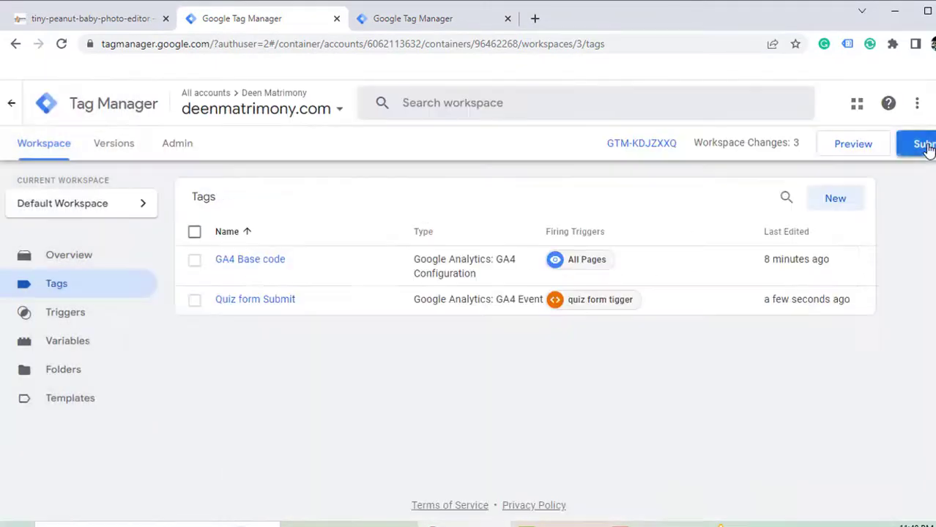
{"action": "left_click", "coordinate": [923, 145]}
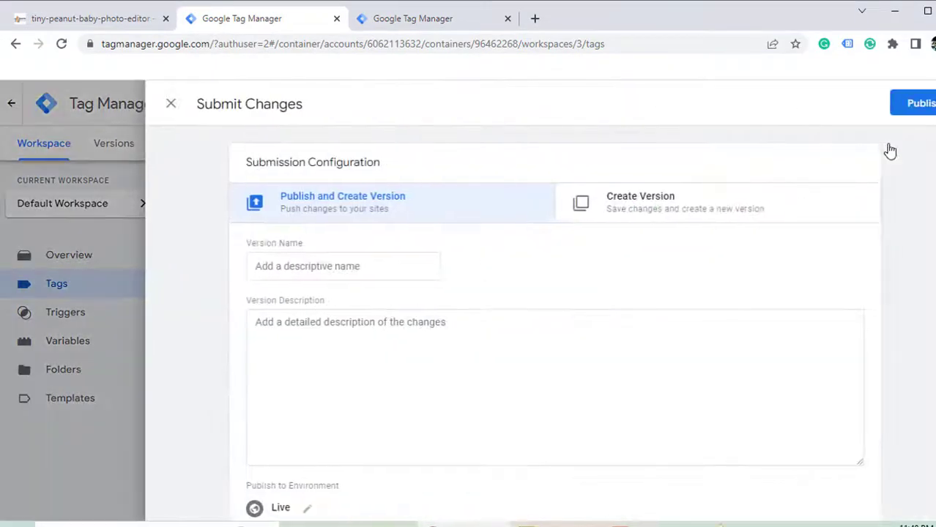
{"action": "left_click", "coordinate": [306, 274]}
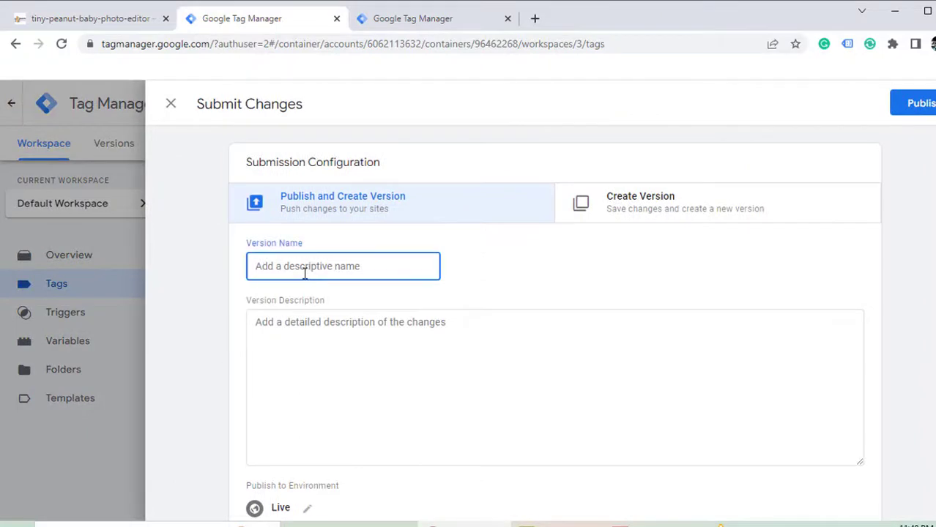
{"action": "type", "text": "G"}
{"action": "type", "text": "uiz form sumit"}
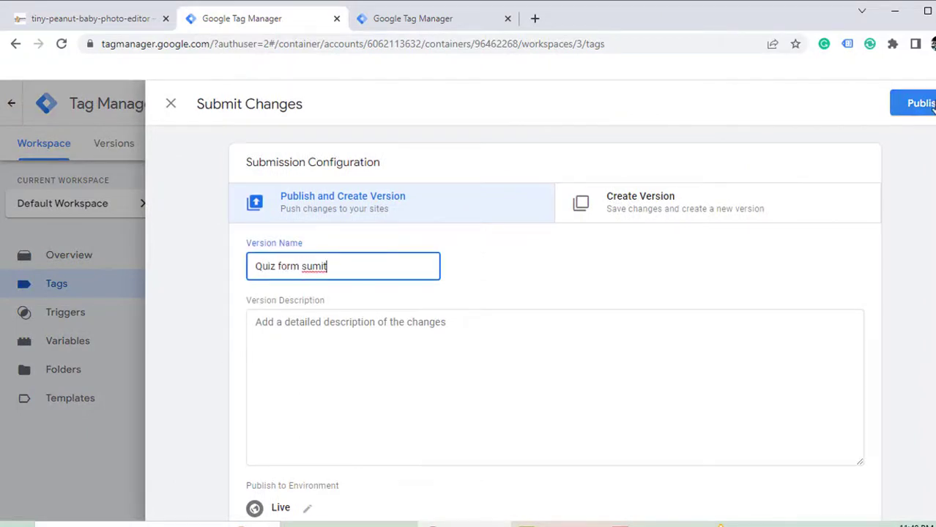
{"action": "left_click", "coordinate": [924, 103]}
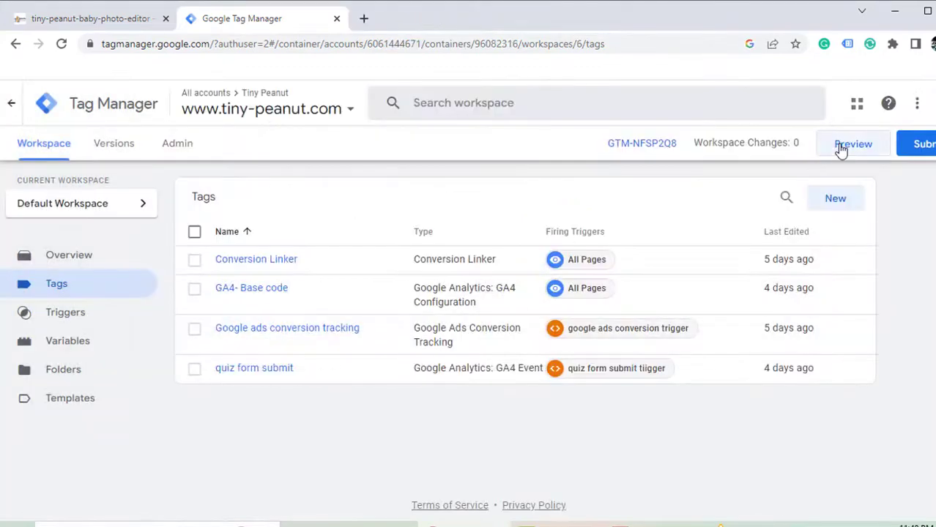
{"action": "left_click", "coordinate": [841, 146]}
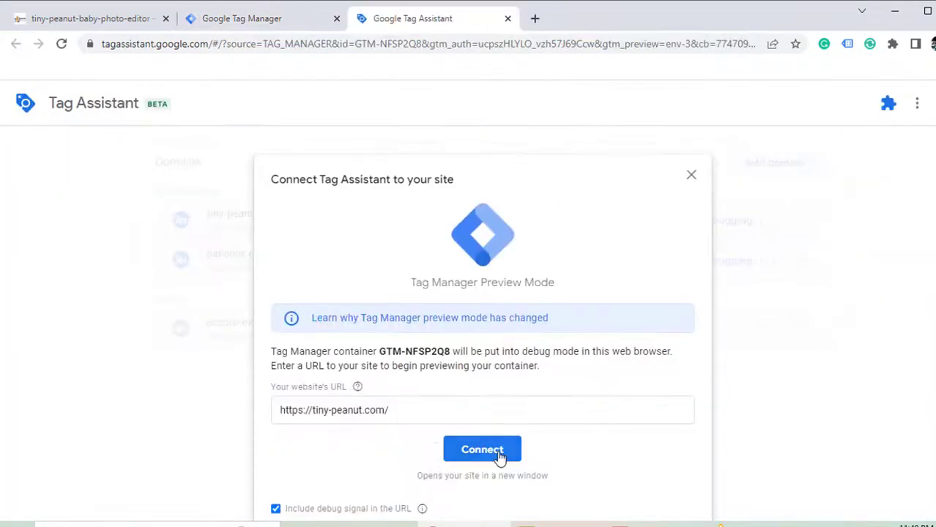
- Connect Tag Assistant to tiny-peanut.com and answer the first quiz questions: Yes, For My Baby
{"action": "left_click", "coordinate": [497, 450]}
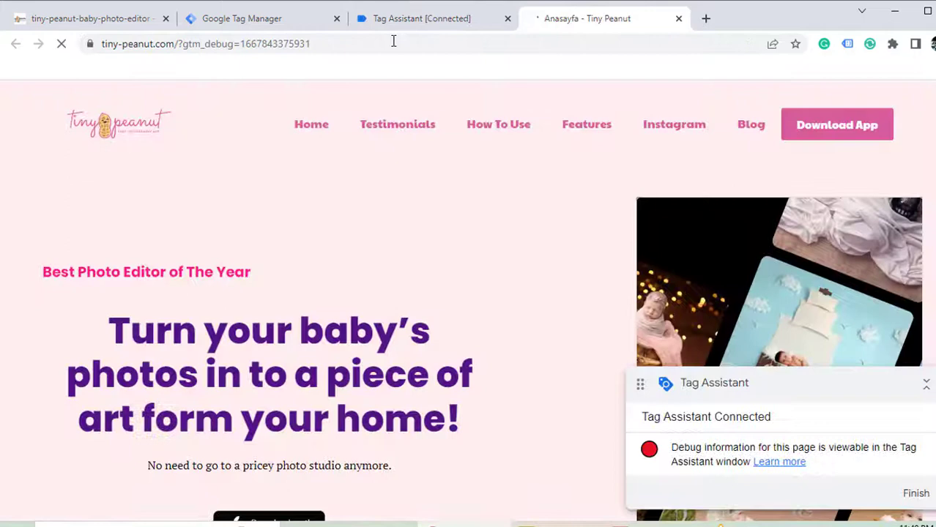
{"action": "left_click", "coordinate": [454, 20]}
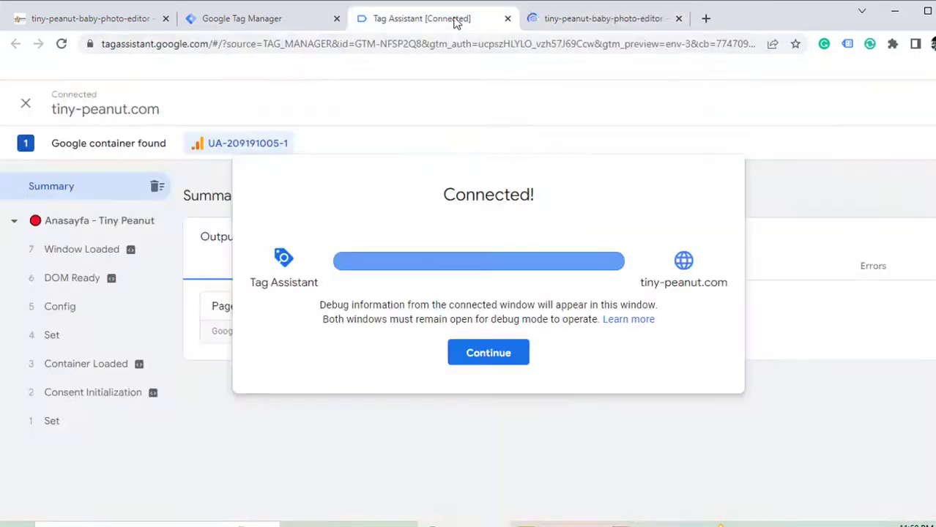
{"action": "left_click", "coordinate": [470, 352]}
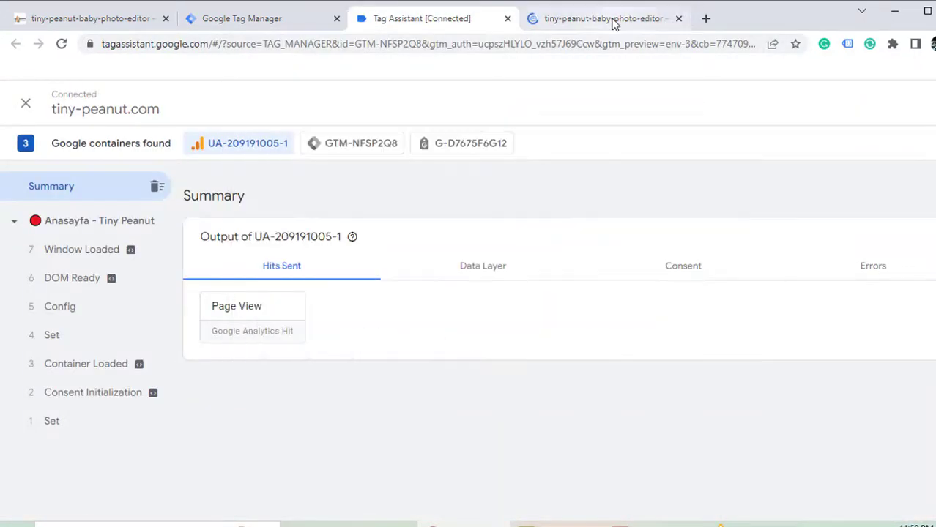
{"action": "left_click", "coordinate": [597, 18]}
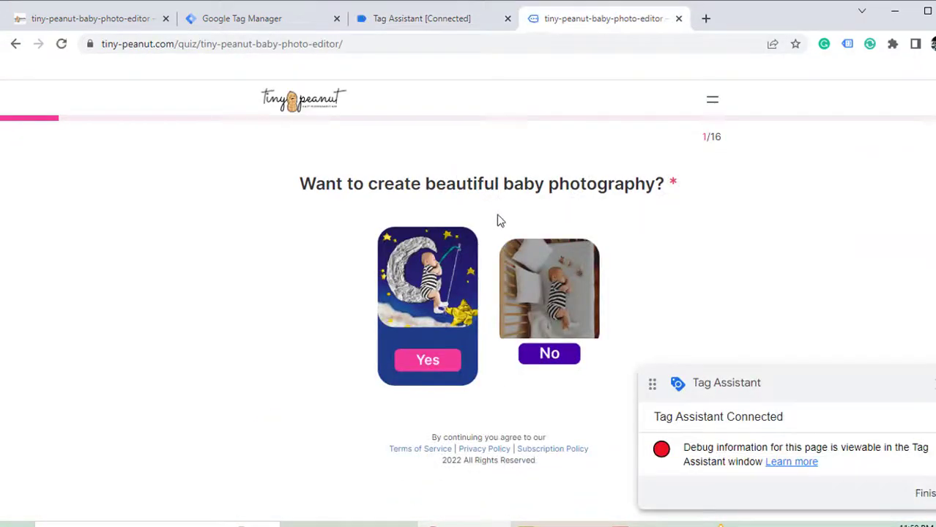
{"action": "left_click", "coordinate": [469, 350]}
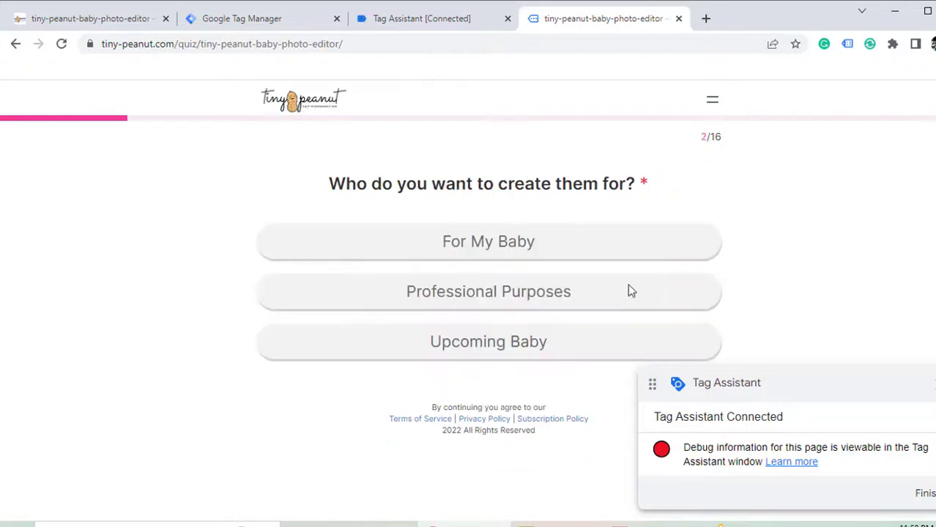
{"action": "left_click", "coordinate": [449, 247]}
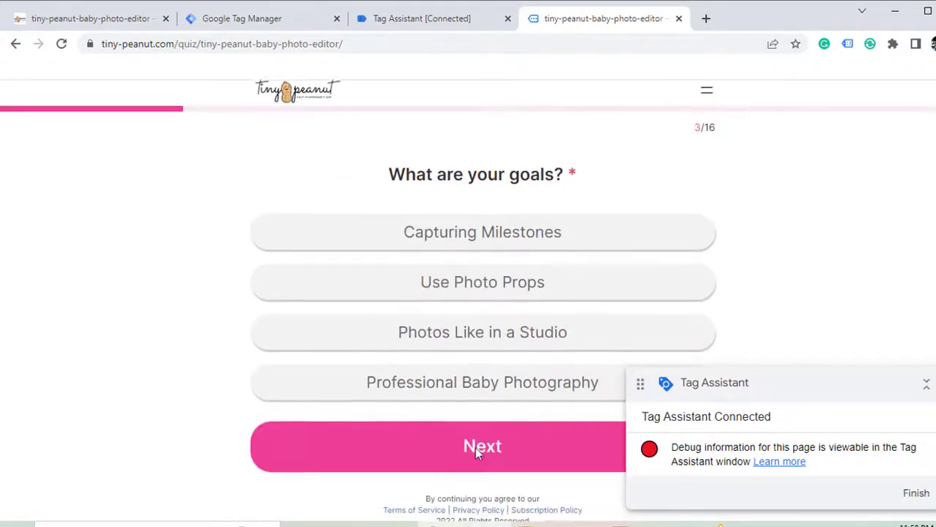
{"action": "left_click", "coordinate": [474, 447]}
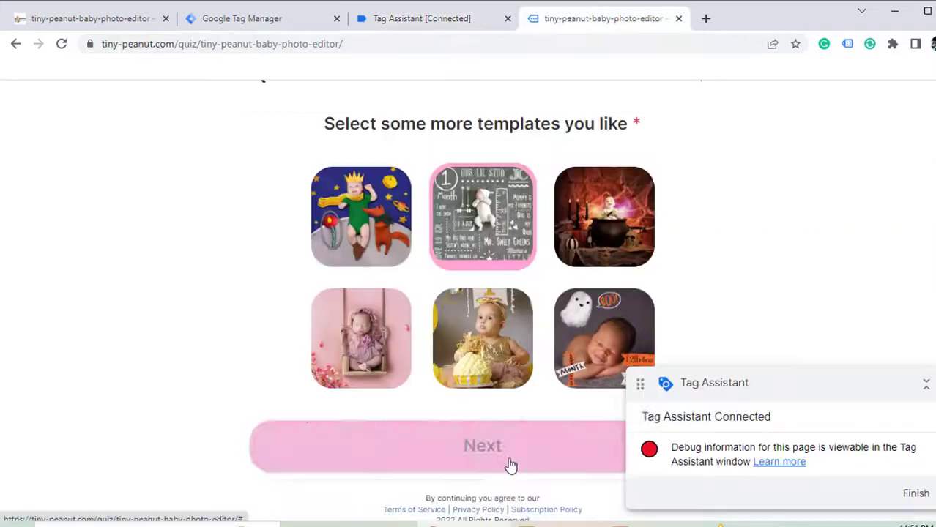
- Enter an email address at the quiz's email step and finish the quiz
{"action": "left_click", "coordinate": [509, 465]}
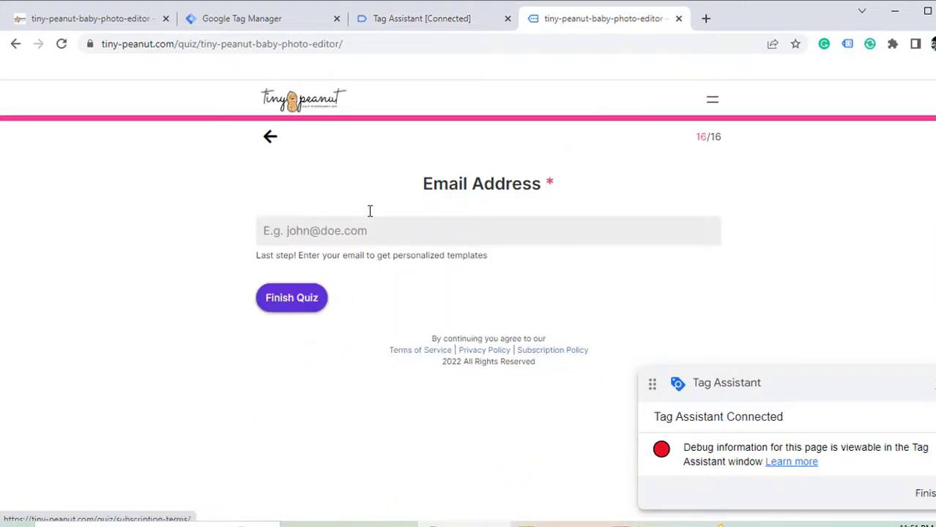
{"action": "left_click", "coordinate": [338, 228]}
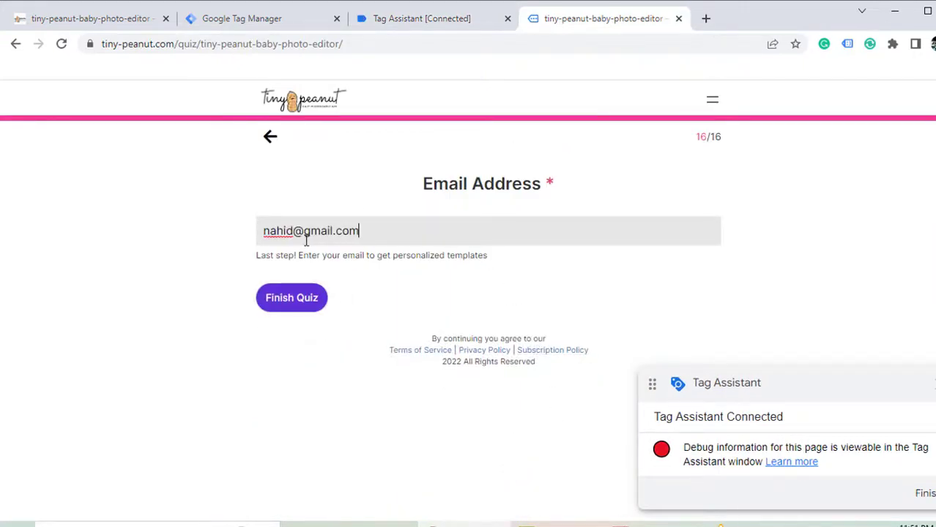
{"action": "left_click", "coordinate": [287, 303]}
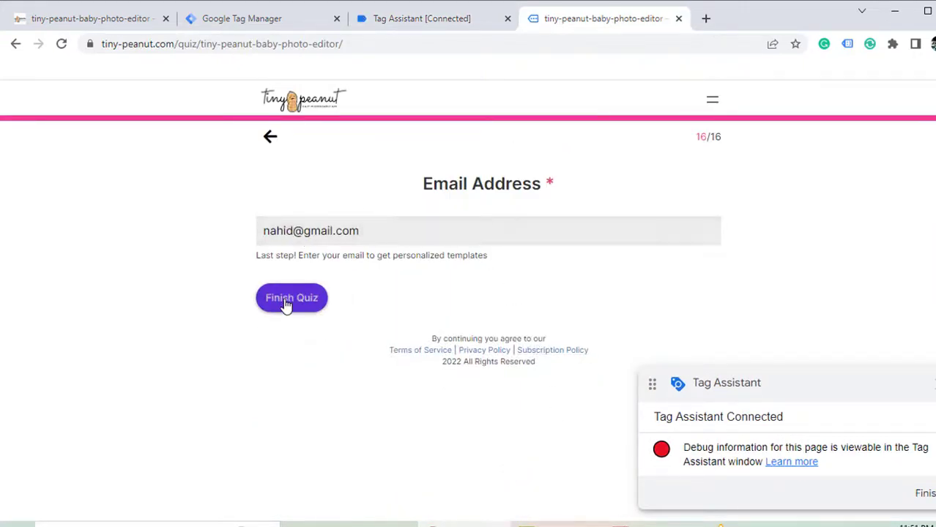
- Confirm in Tag Assistant that the quiz form submit GA4 Event tag fired once
{"action": "left_click", "coordinate": [421, 20]}
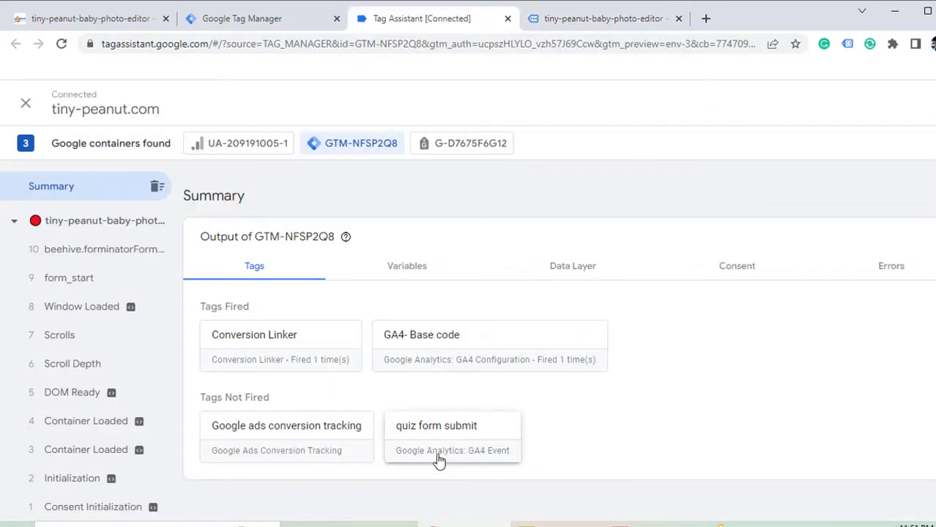
{"action": "left_click", "coordinate": [616, 21]}
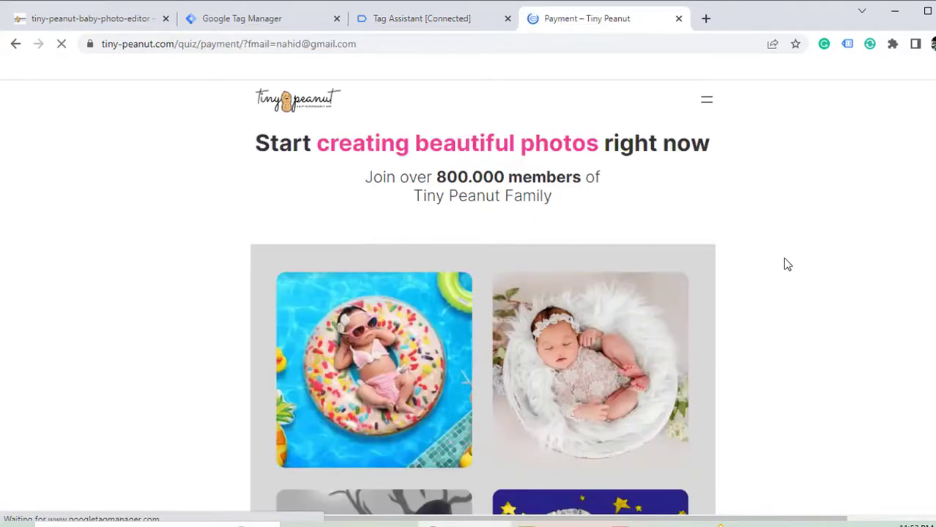
{"action": "left_click", "coordinate": [452, 22]}
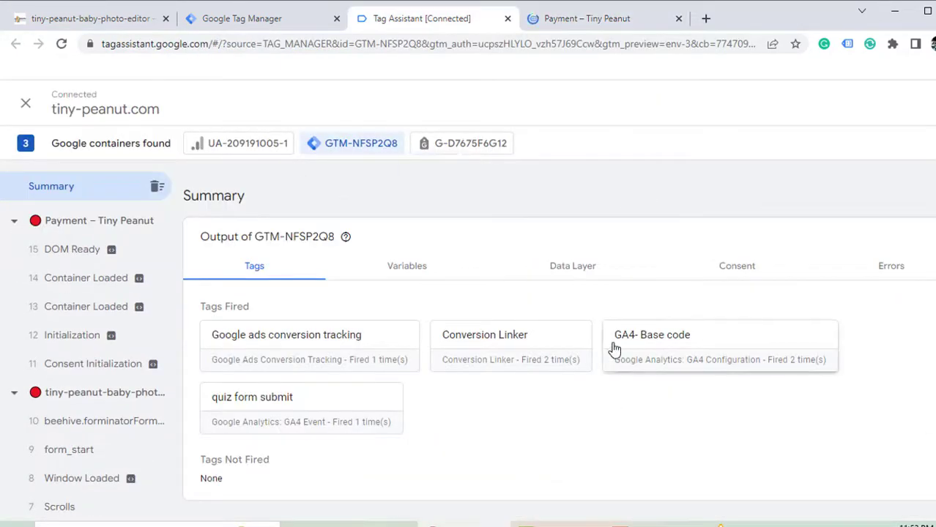